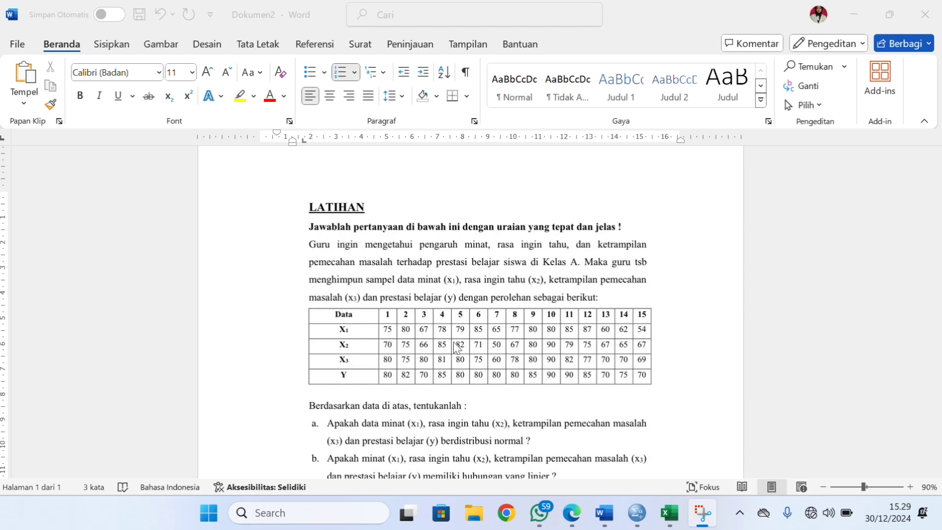
Step: Switch from the Word exercise to the SPSS data editor and open the Explore analysis with X1, X2, X3 and Y as dependents
scroll(465, 421, "down", 2)
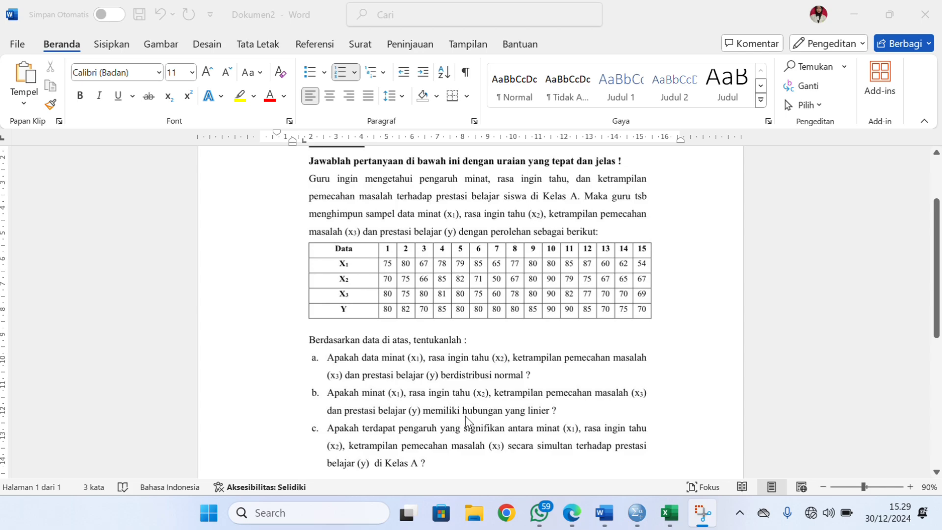
scroll(465, 420, "down", 1)
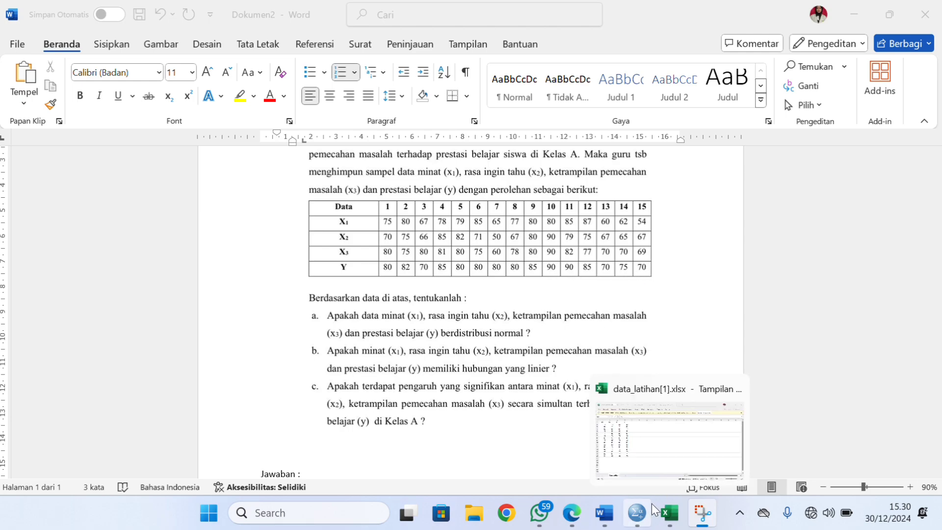
left_click(626, 461)
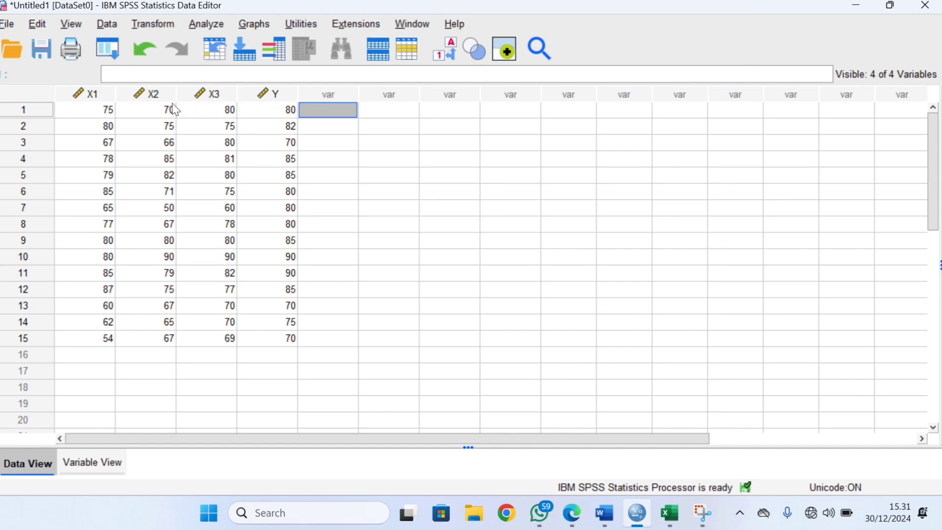
left_click(211, 23)
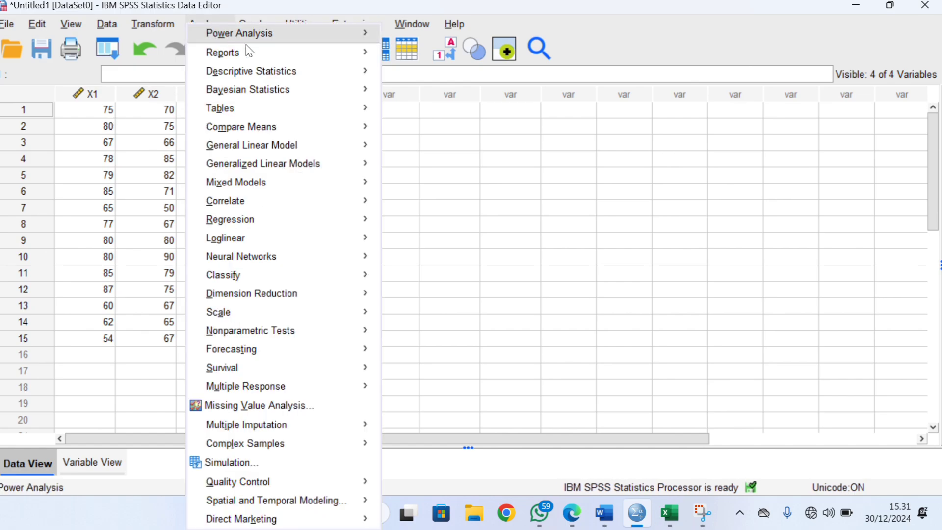
mouse_move(300, 72)
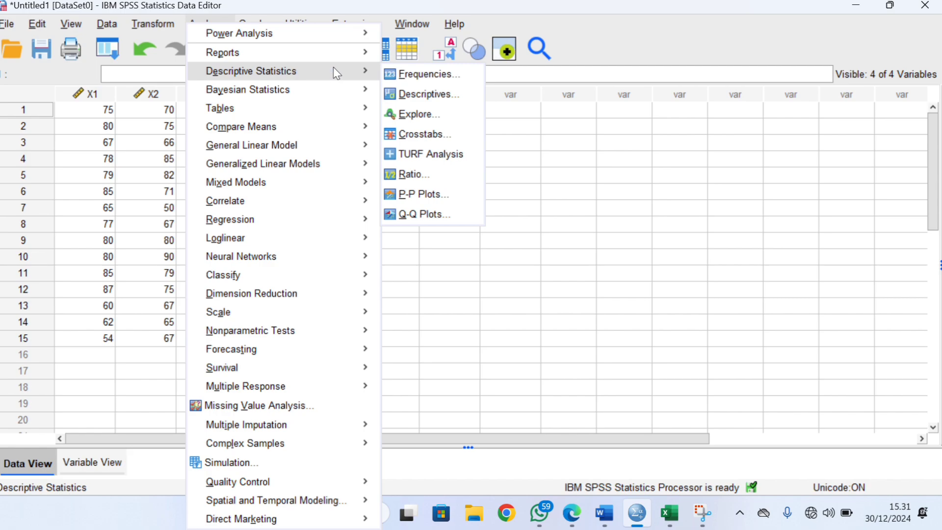
left_click(415, 114)
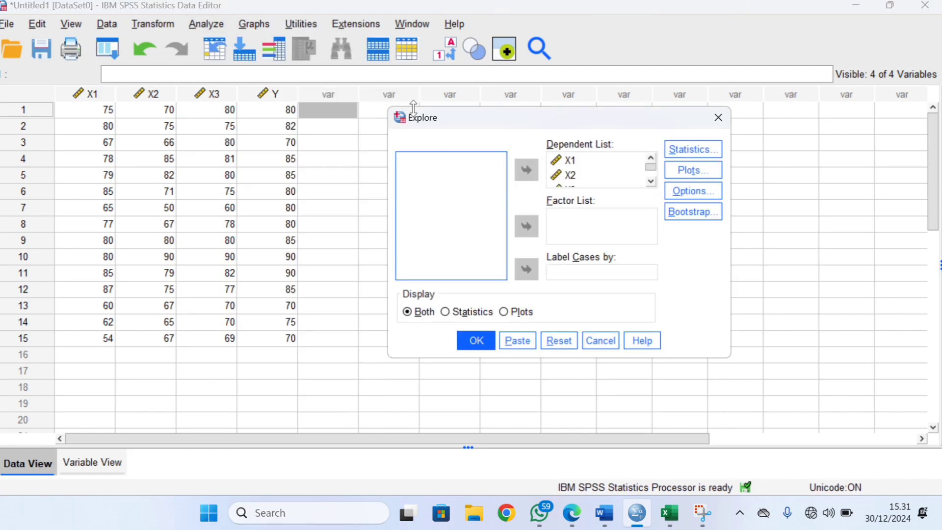
scroll(599, 186, "down", 2)
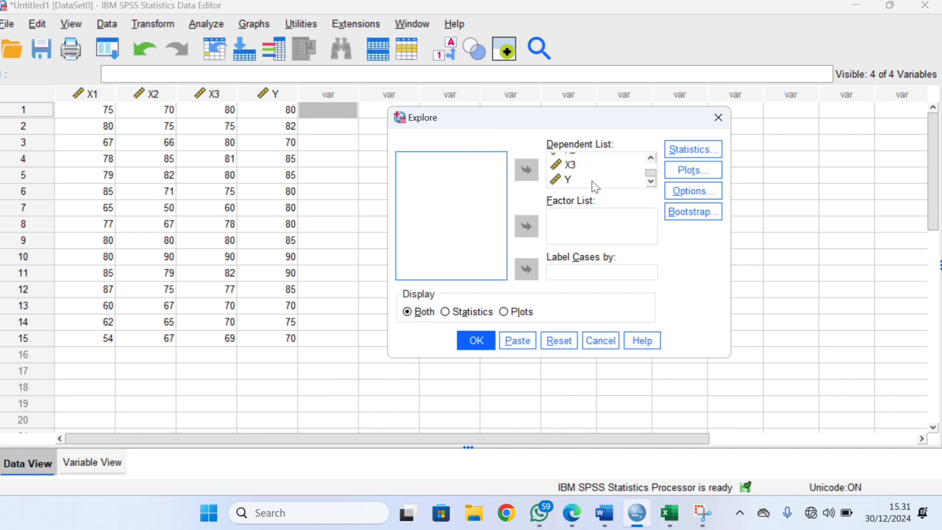
scroll(596, 185, "up", 2)
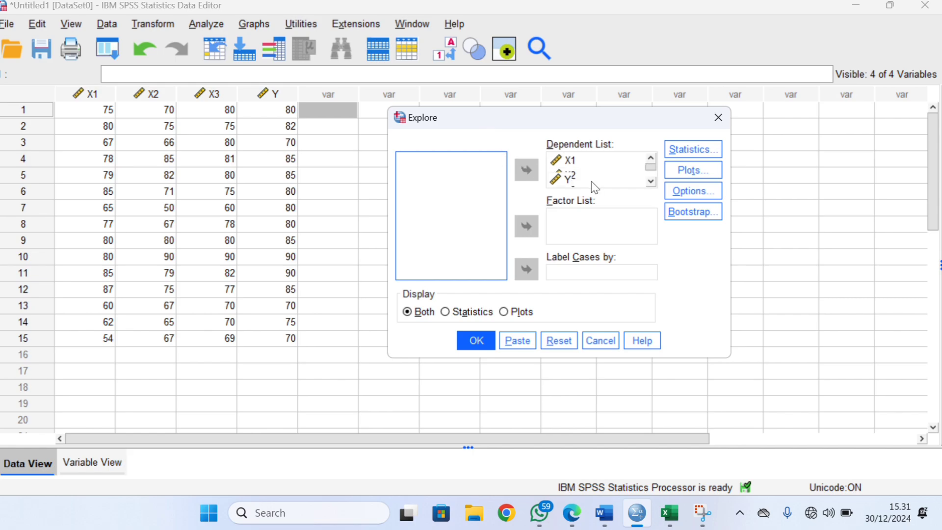
Step: Run Explore with descriptives at a 95% confidence interval, stem-and-leaf plots, and normality plots with tests
left_click(701, 156)
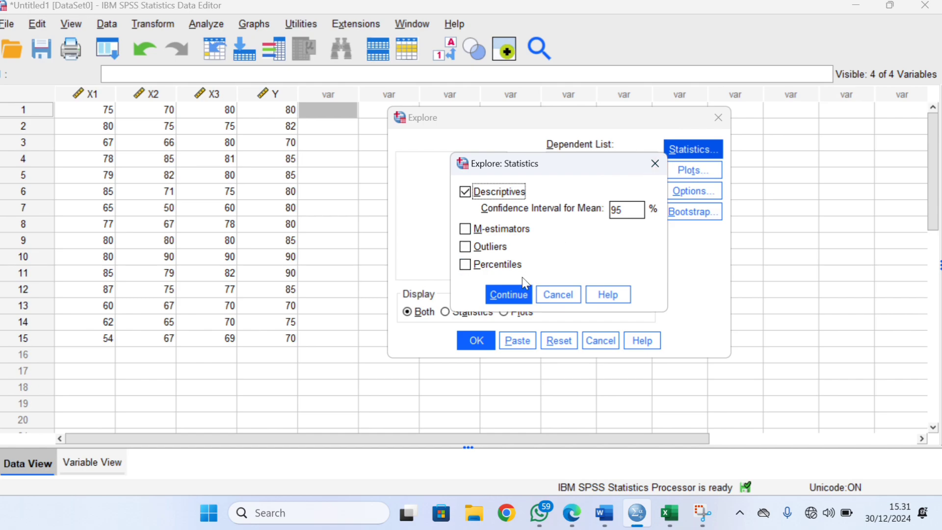
left_click(514, 294)
left_click(677, 168)
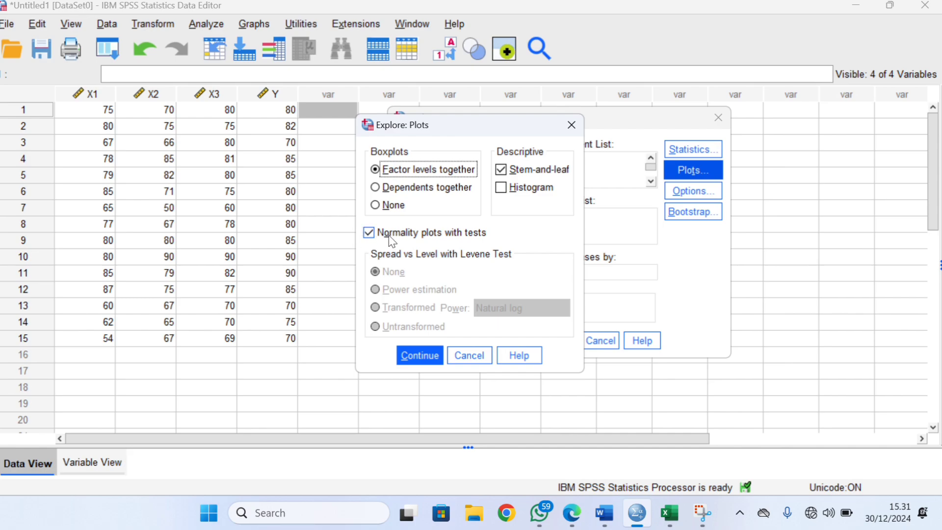
left_click(420, 355)
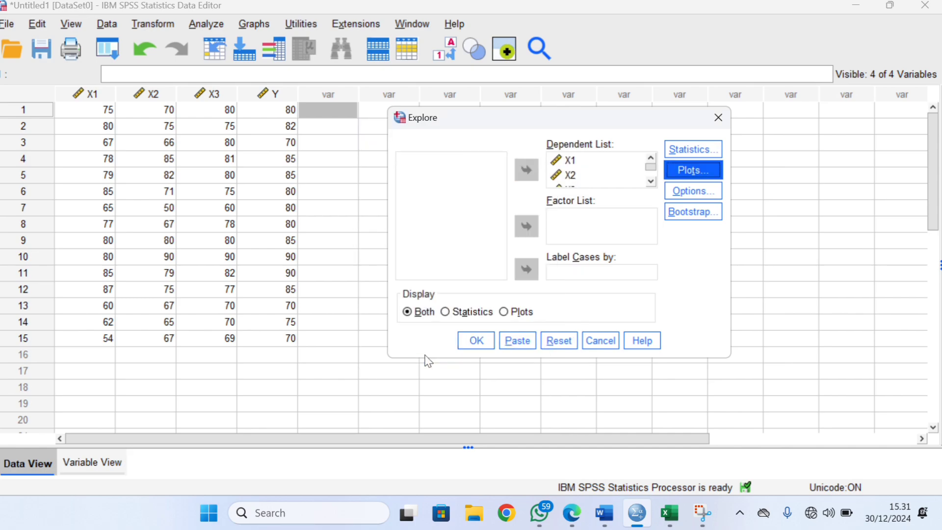
left_click(480, 339)
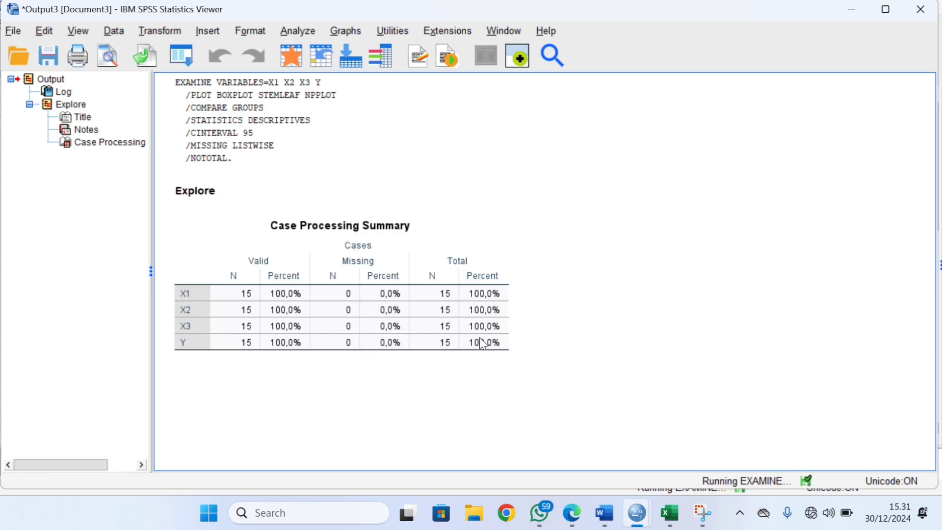
Step: Copy the Tests of Normality table from the output and paste it under answer a in the Word document Dokumen2
scroll(483, 343, "down", 3)
scroll(482, 344, "down", 15)
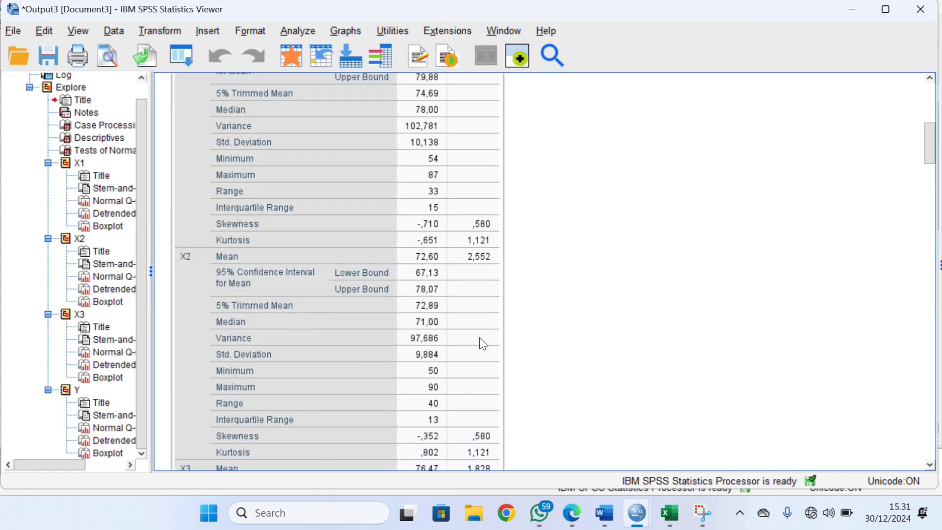
left_click(395, 267)
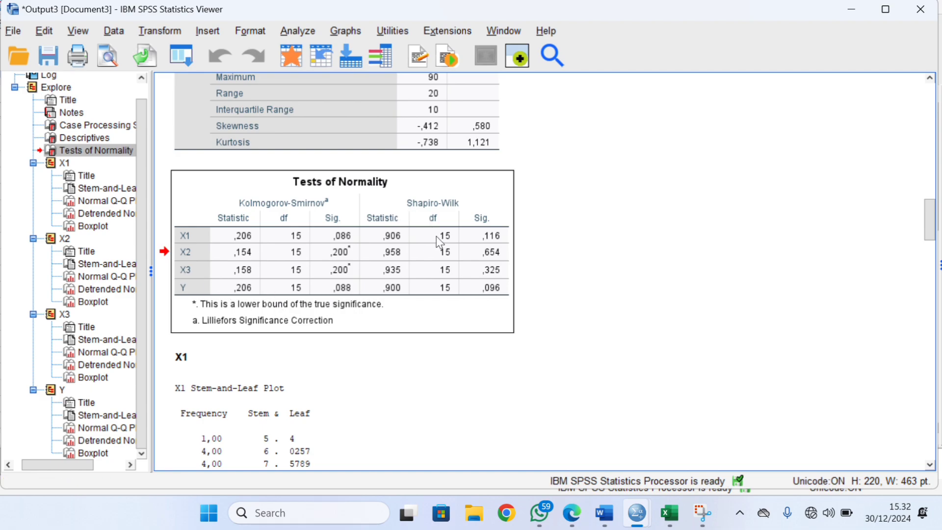
mouse_move(619, 519)
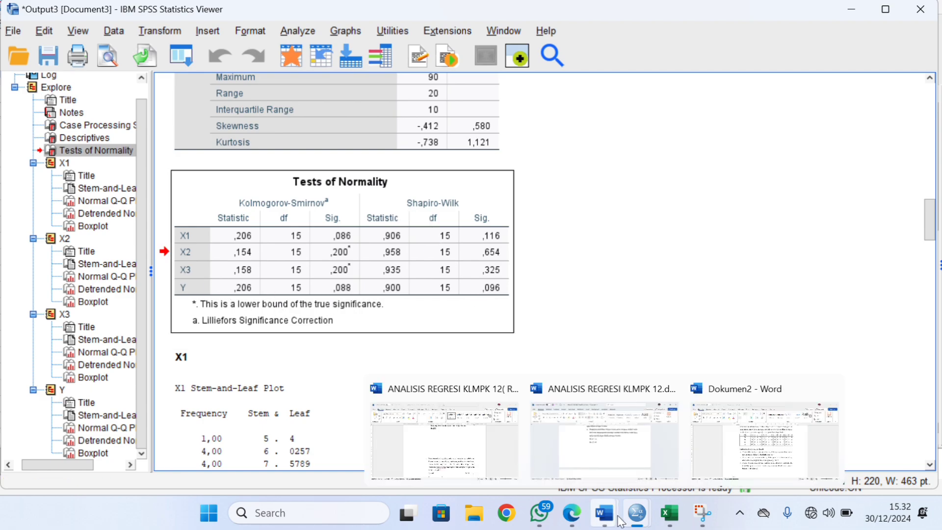
left_click(709, 439)
scroll(540, 408, "down", 2)
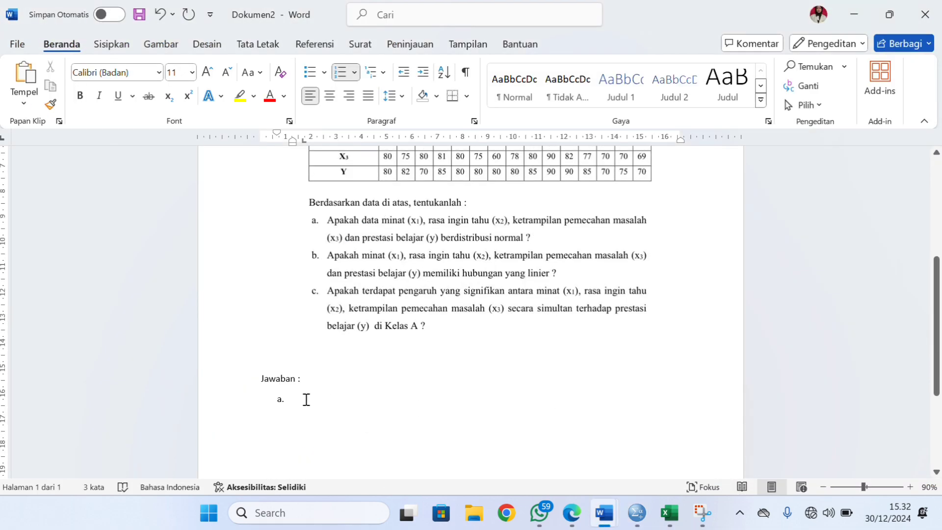
key("ctrl+v")
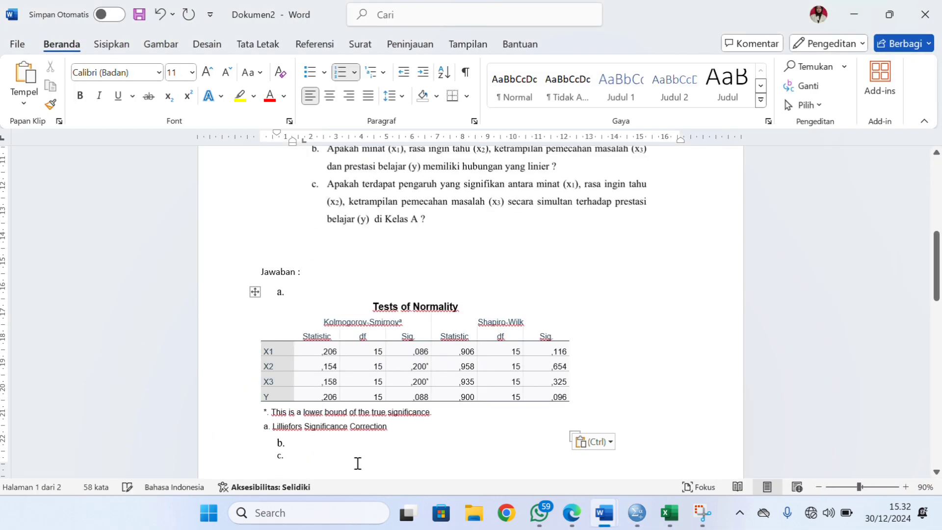
Step: Remove the empty list items b and c below the pasted normality table
scroll(357, 463, "down", 1)
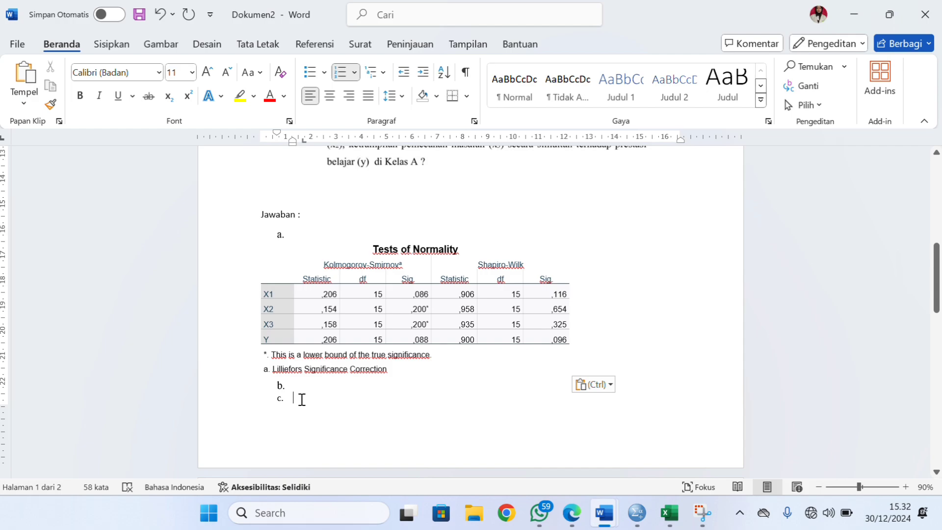
left_click_drag(302, 399, 261, 381)
key("BackSpace")
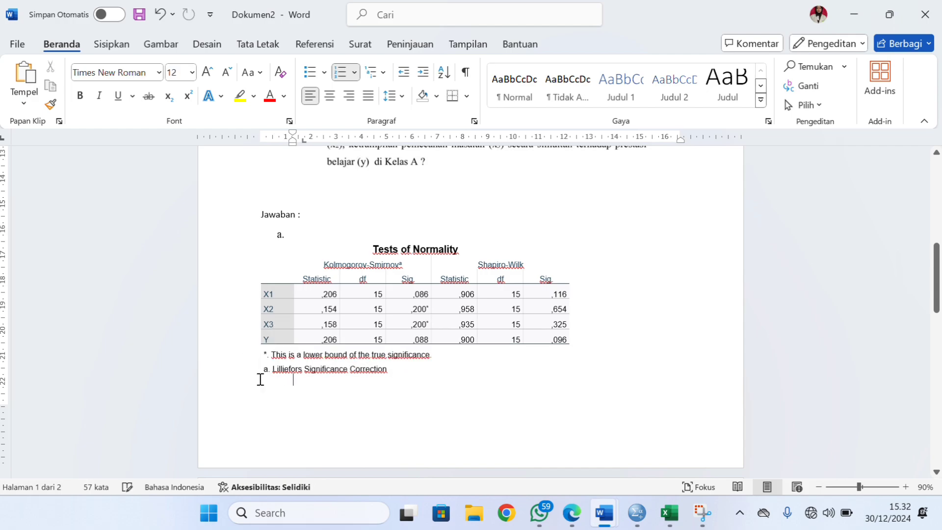
key("ctrl+z")
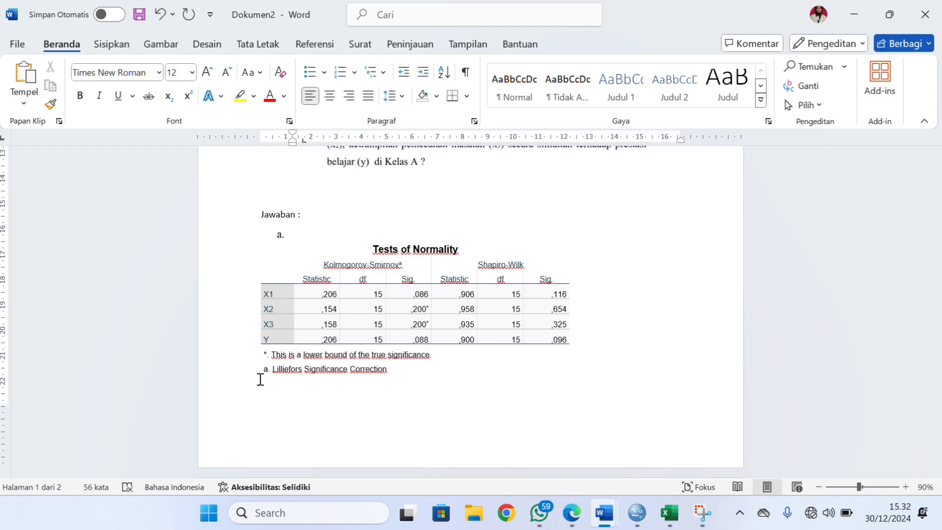
Step: Write "Maka X1, X2, X3, dan Y itu berdistribusi normal karena memiliki sig > 0,05" under the table and start list item b below it
type("Maka X1, X2, X")
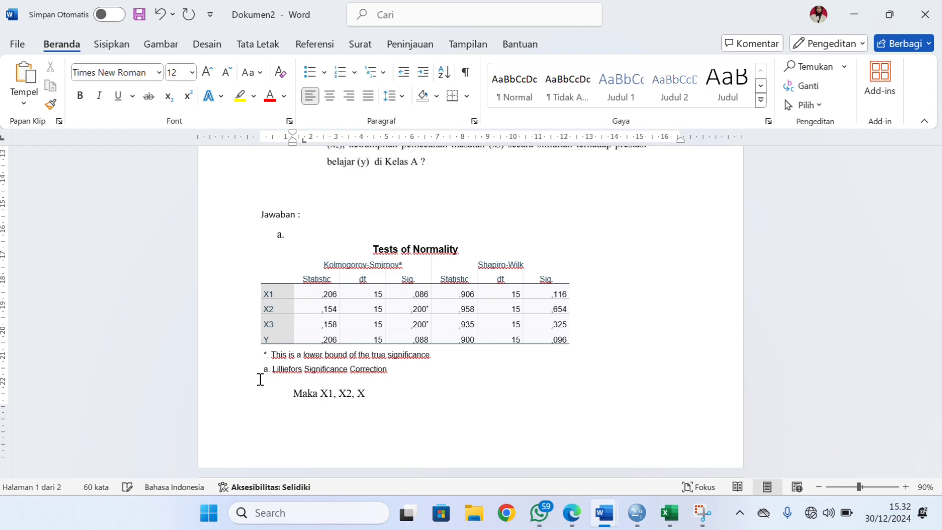
type("3, dan Y itu berdistri")
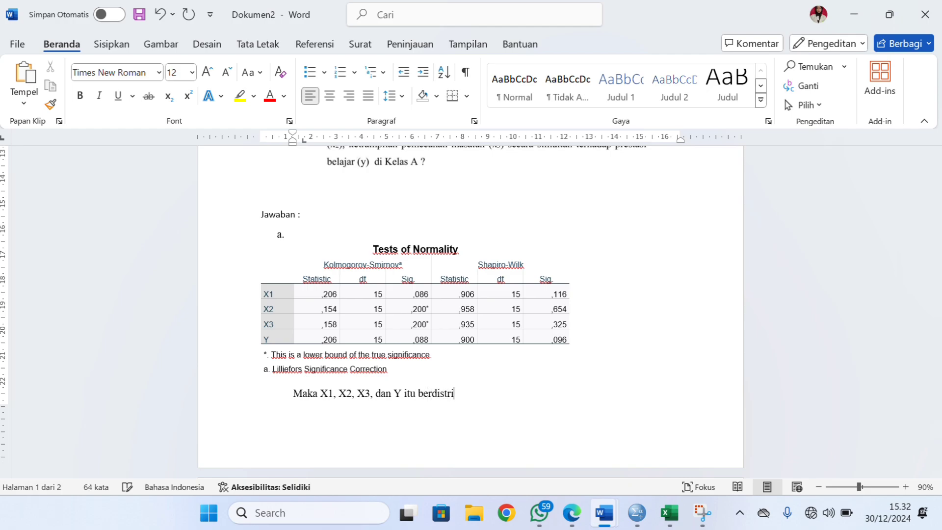
type("busi normal k")
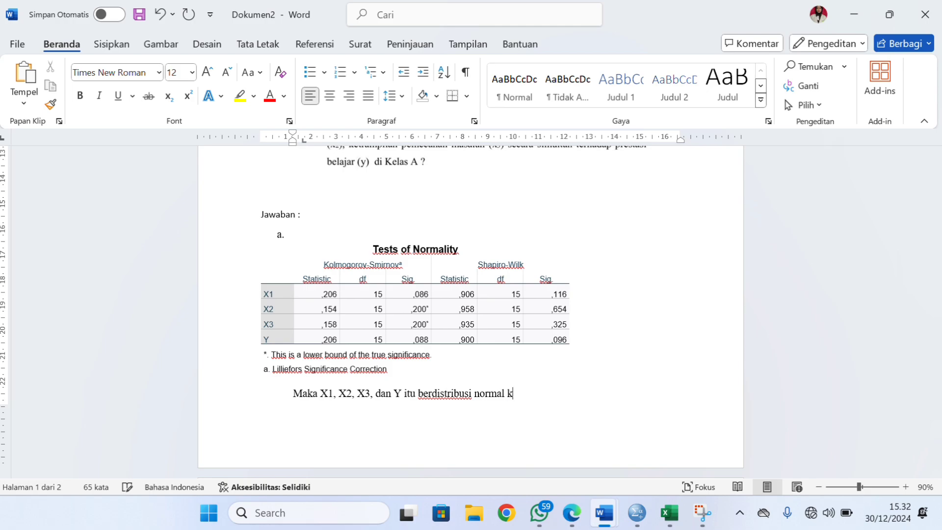
type("arena memiliki sig")
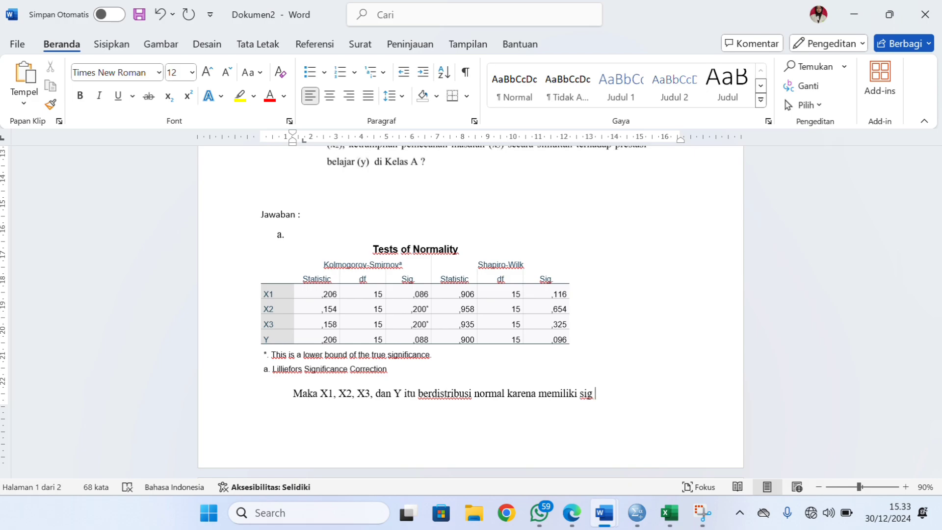
type(" > 0,05")
scroll(471, 304, "down", 3)
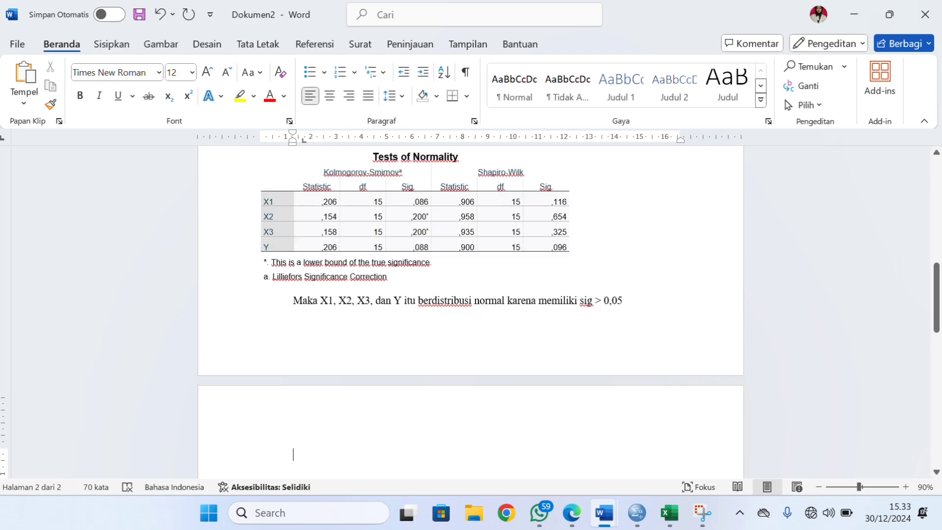
type("b.")
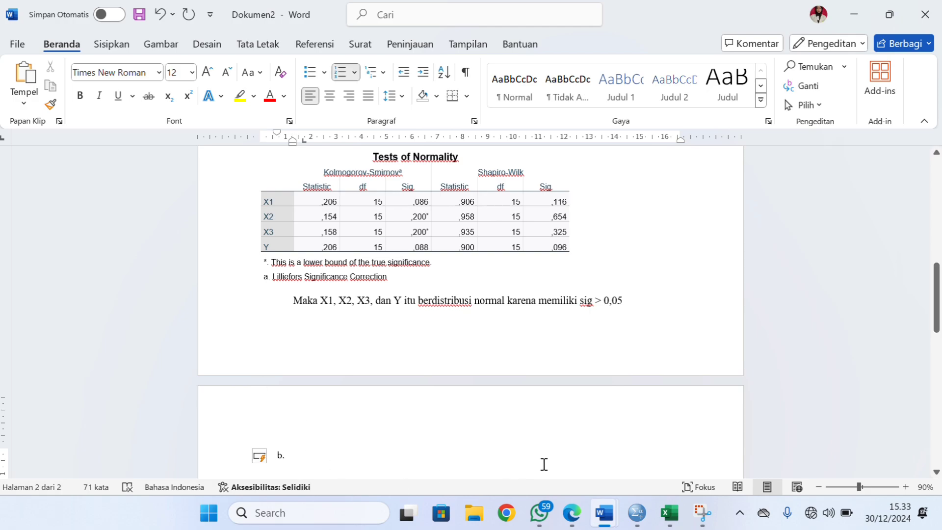
Step: Switch to the SPSS data editor and open Linear Regression with Y as dependent and X1, X2, X3 as the block's predictors
mouse_move(637, 513)
left_click(565, 445)
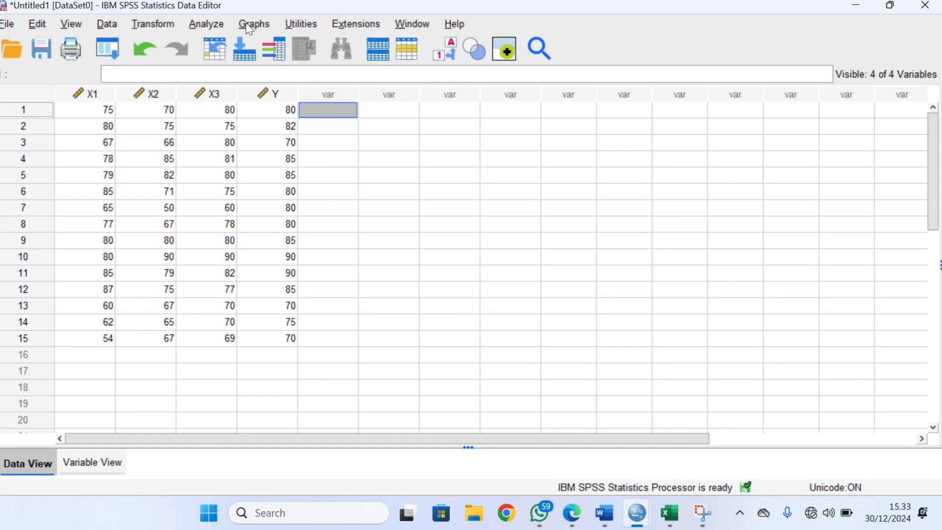
left_click(219, 26)
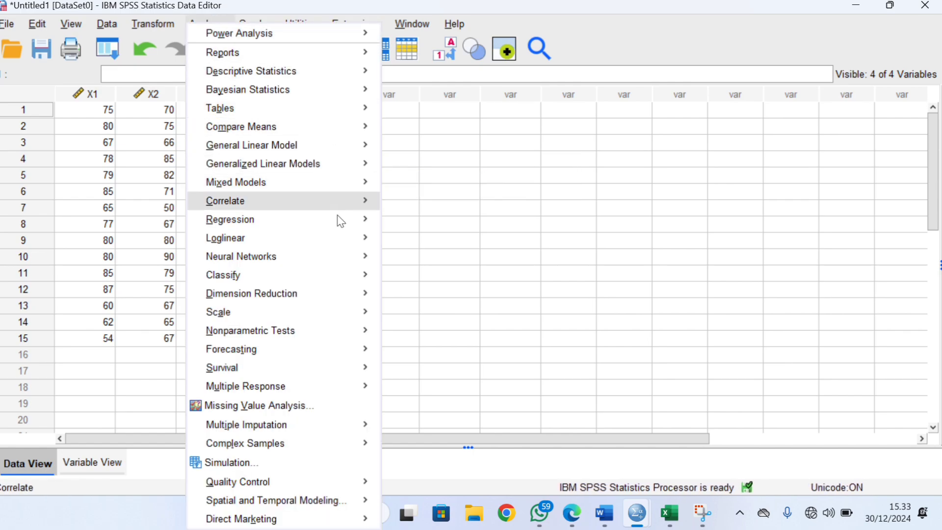
mouse_move(320, 218)
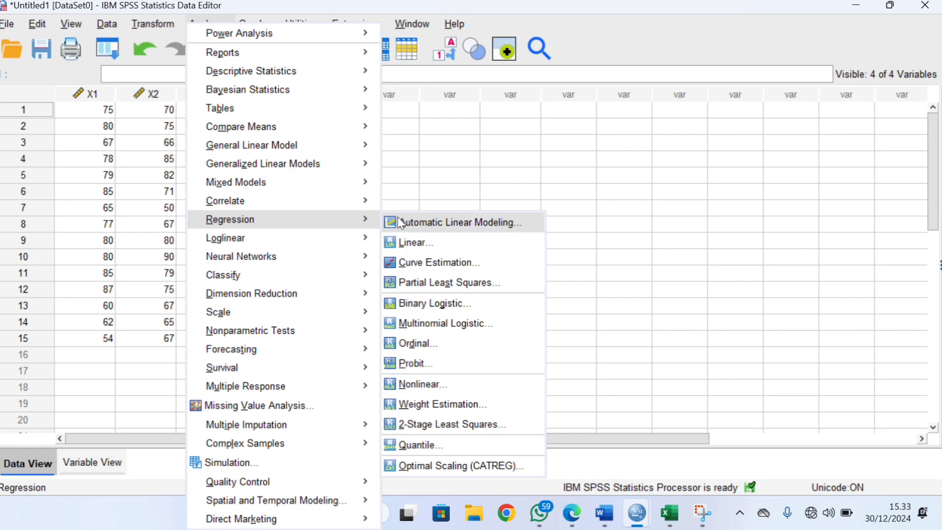
left_click(415, 242)
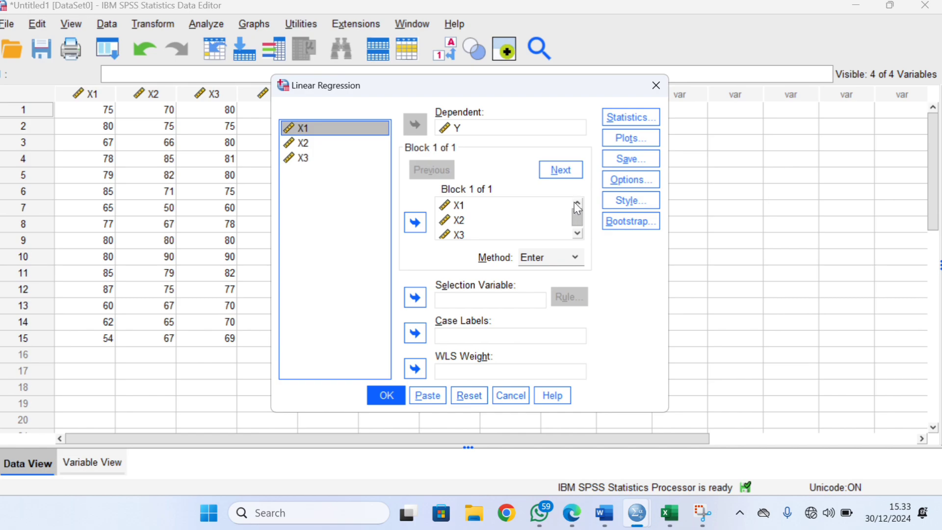
mouse_move(574, 202)
left_mouse_down()
mouse_move(581, 227)
mouse_move(573, 207)
left_mouse_up()
Step: Run the regression with estimates, covariance matrix and model fit, saving unstandardized and standardized predicted values
left_click(622, 122)
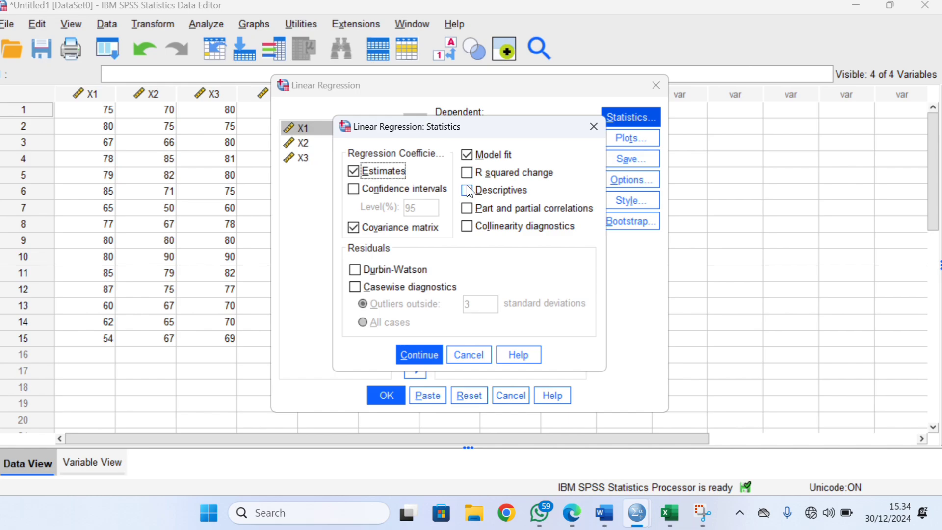
left_click(419, 359)
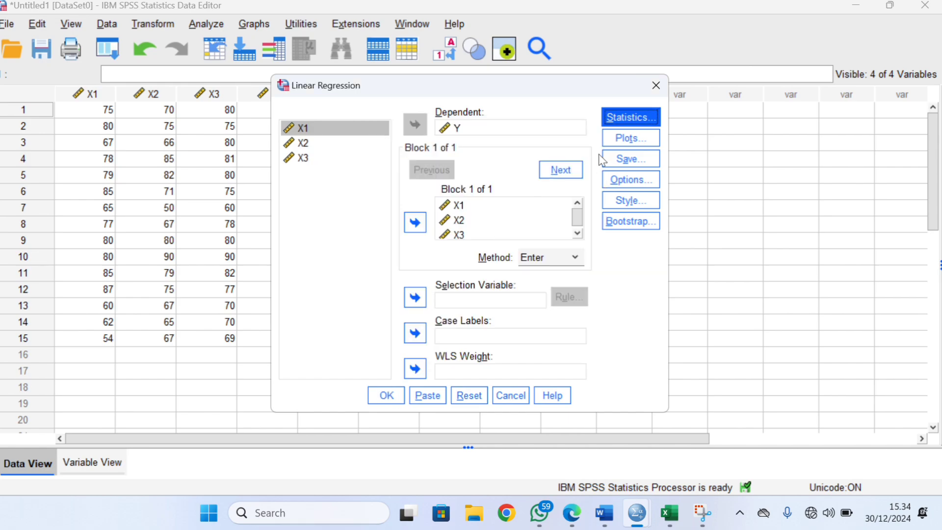
left_click(633, 158)
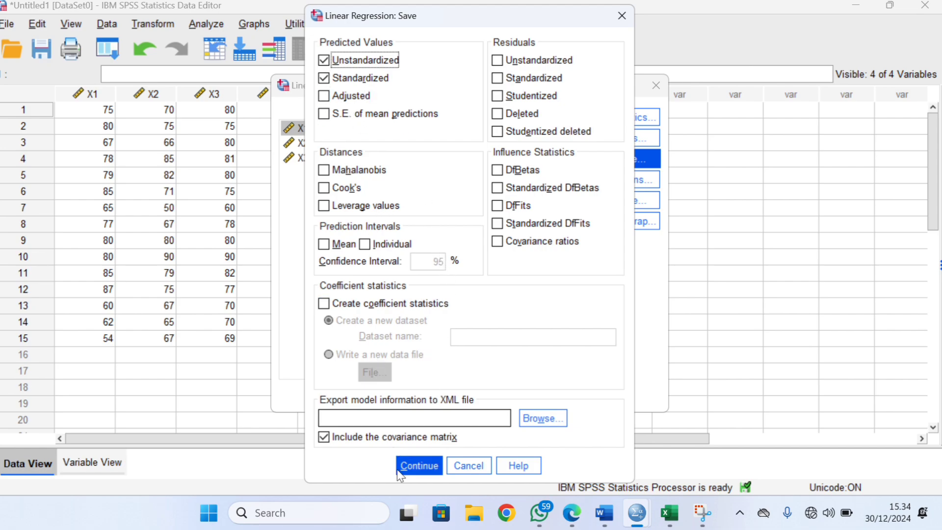
left_click(410, 472)
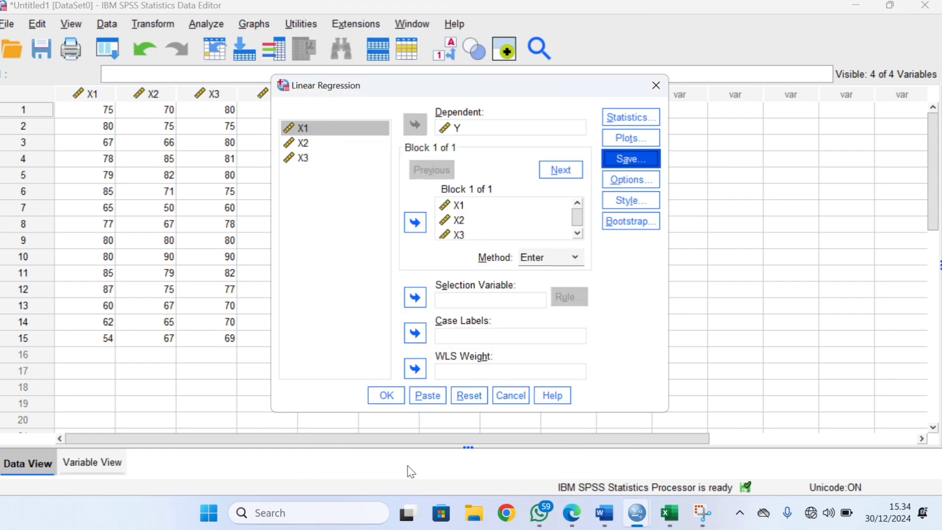
left_click(399, 396)
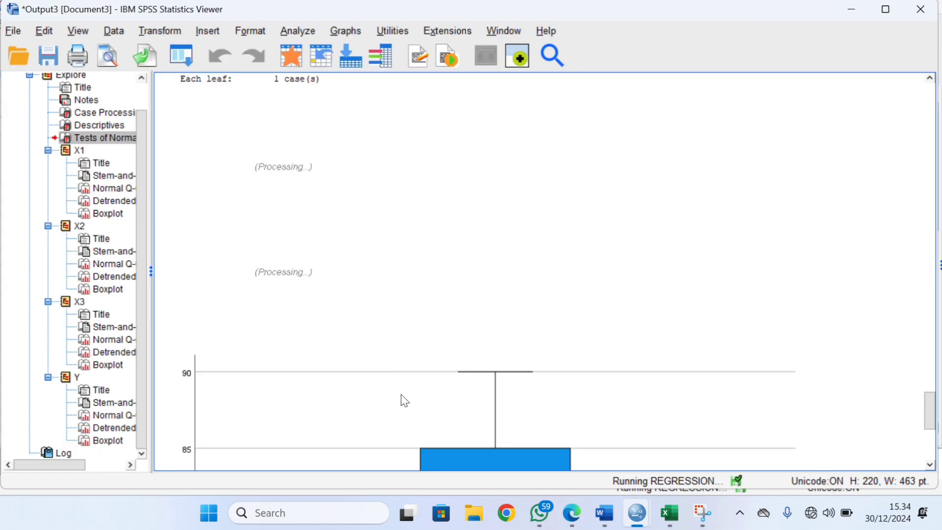
Step: Copy the regression's Model Summary table from the SPSS output and paste it under list item b in the Word document
scroll(578, 226, "down", 3)
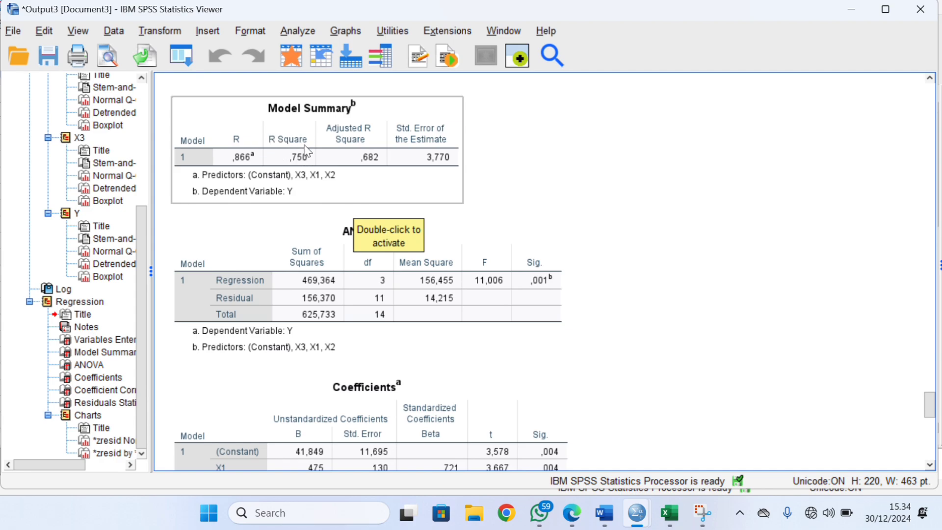
left_click(351, 224)
left_click(352, 195)
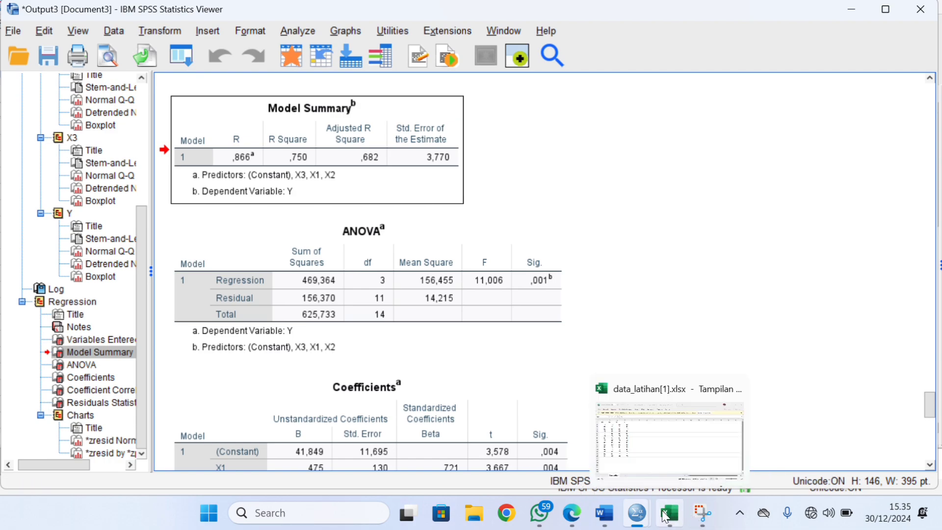
mouse_move(604, 513)
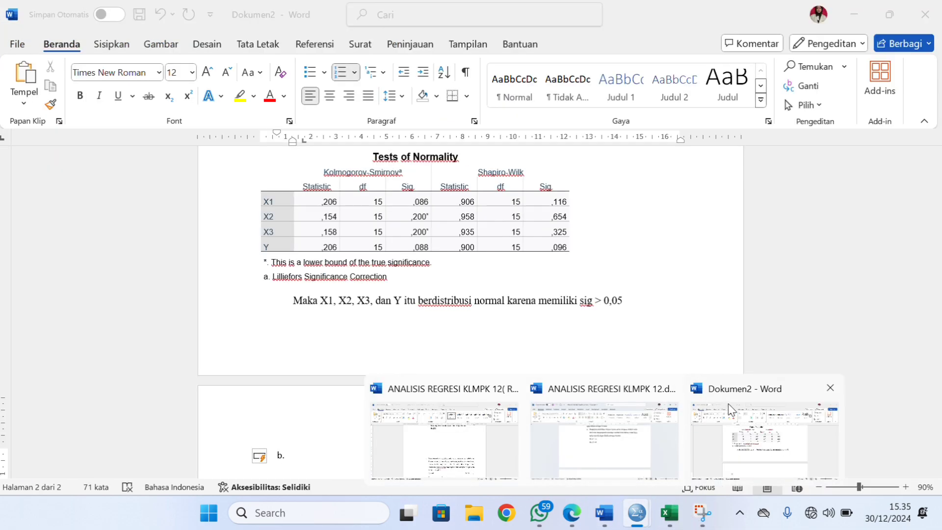
left_click(740, 419)
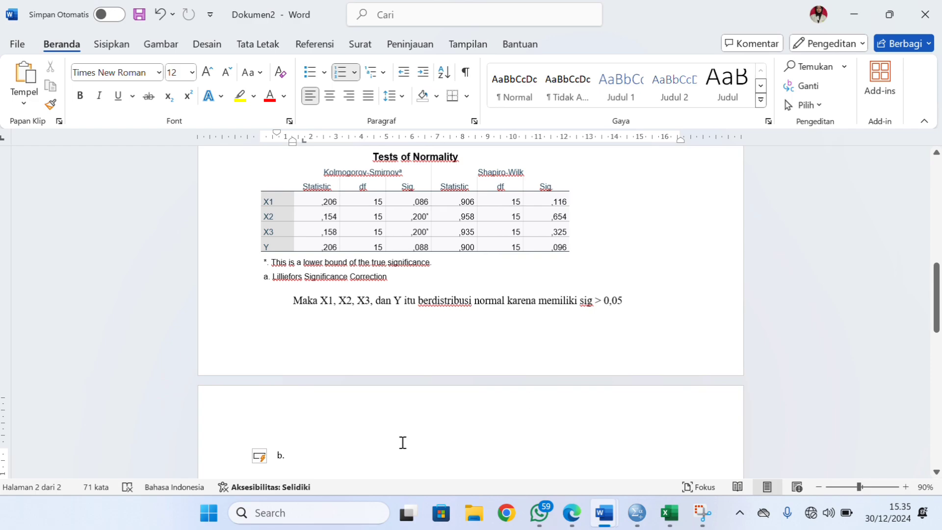
key("ctrl+v")
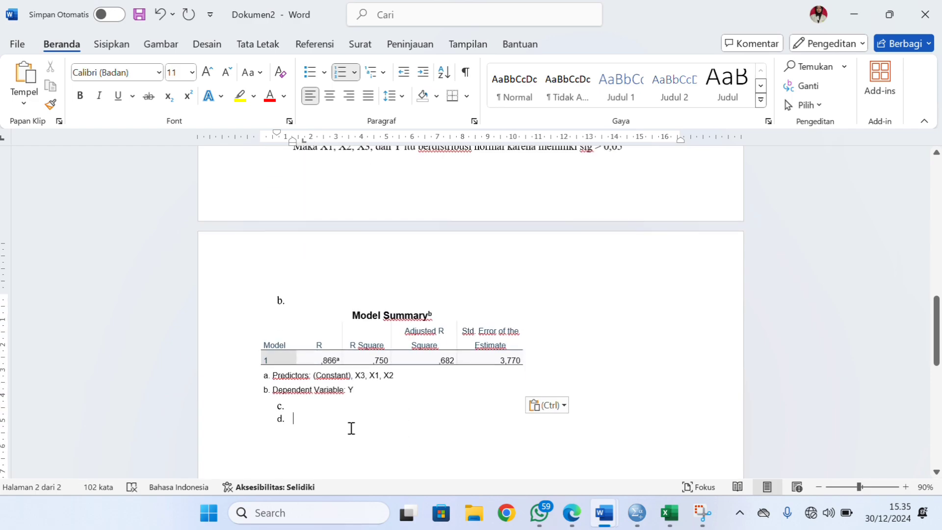
Step: Remove the empty list items c and d below the pasted Model Summary table
key("BackSpace")
key("BackSpace")
key("BackSpace")
key("BackSpace")
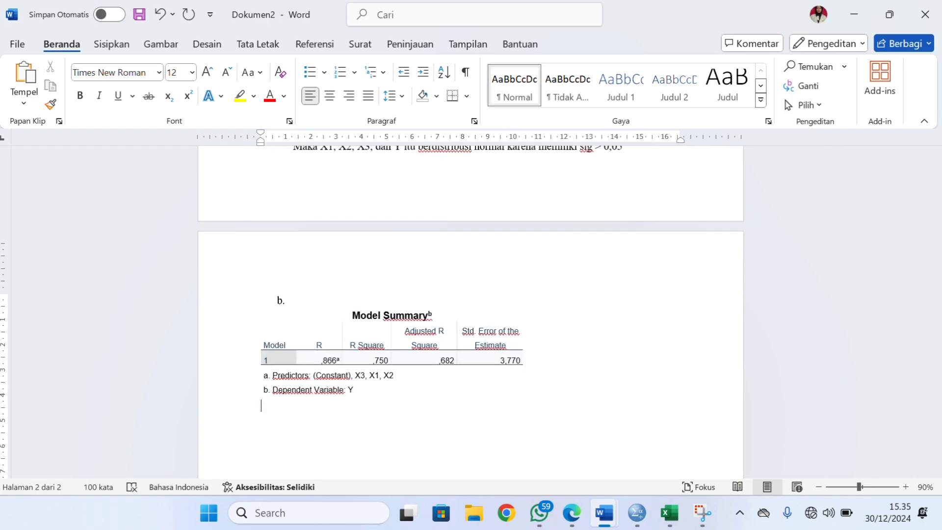
Step: Write "Karena pengaruh X1, X2, X3 terhadap Y 75% maka linear diterima" below the Model Summary table
type("Karena pengaryu")
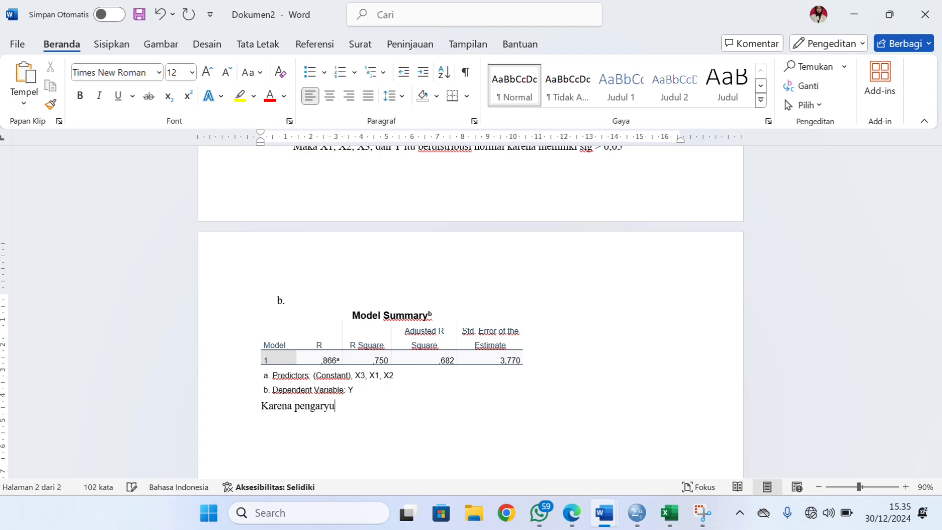
key("BackSpace")
key("BackSpace")
key("BackSpace")
type("uh")
type(" X!")
key("BackSpace")
type("1, X2, X3 terhadap ")
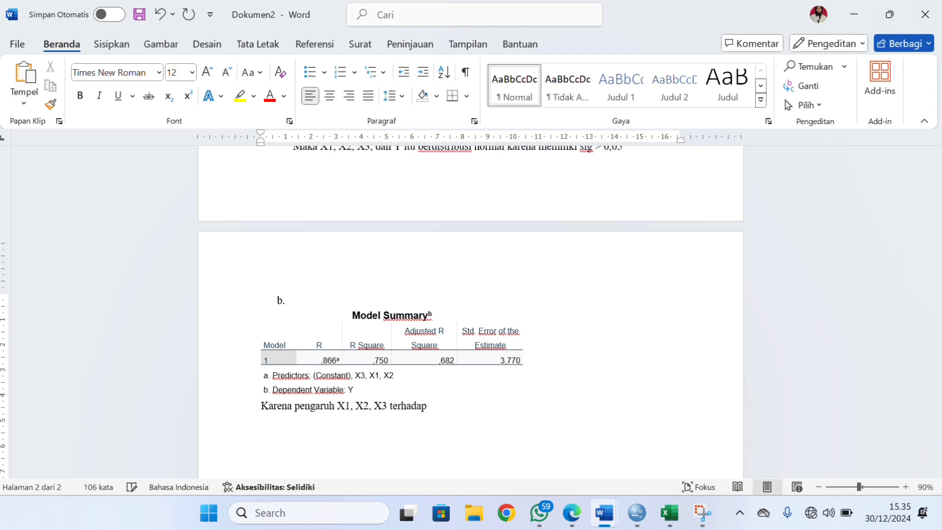
type("Y 75")
type("% maka linear dite")
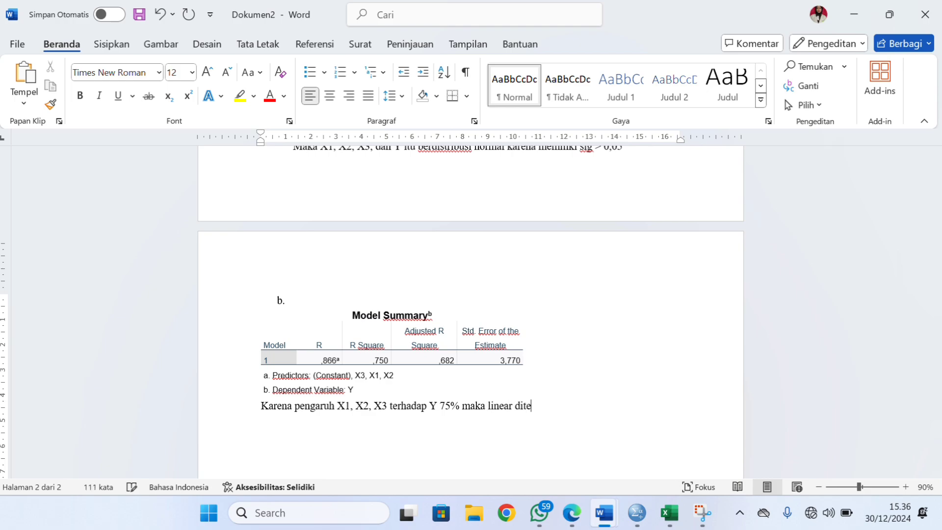
type("rima")
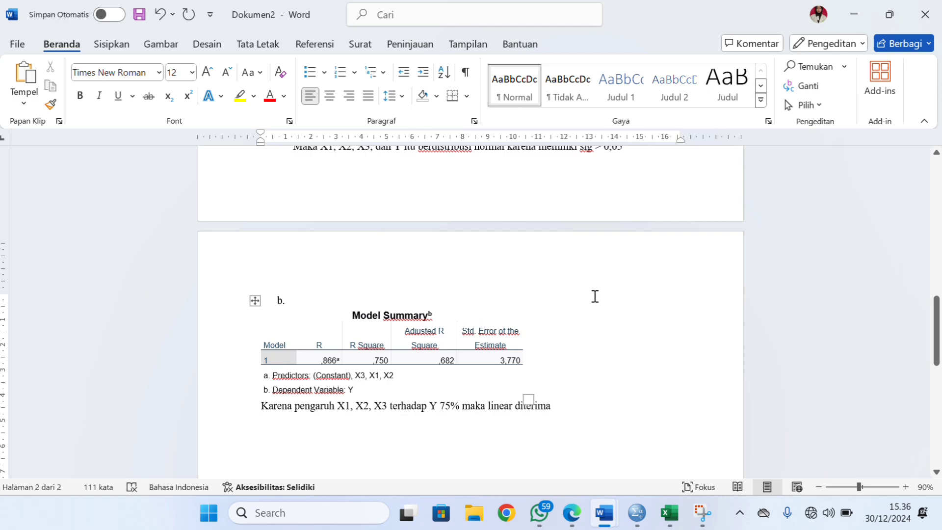
Step: Check the exercise questions, switch to the SPSS output and copy the regression's ANOVA table
scroll(595, 296, "up", 2)
scroll(595, 296, "up", 6)
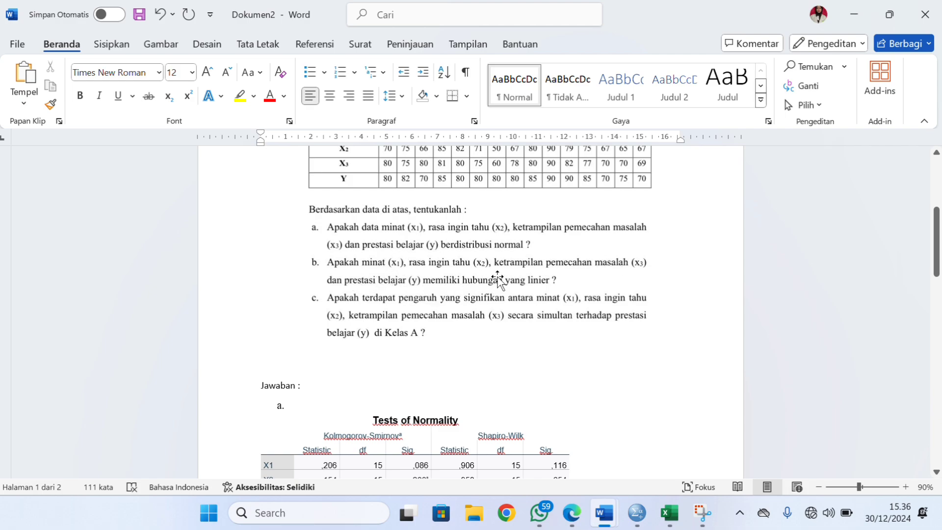
scroll(577, 274, "down", 10)
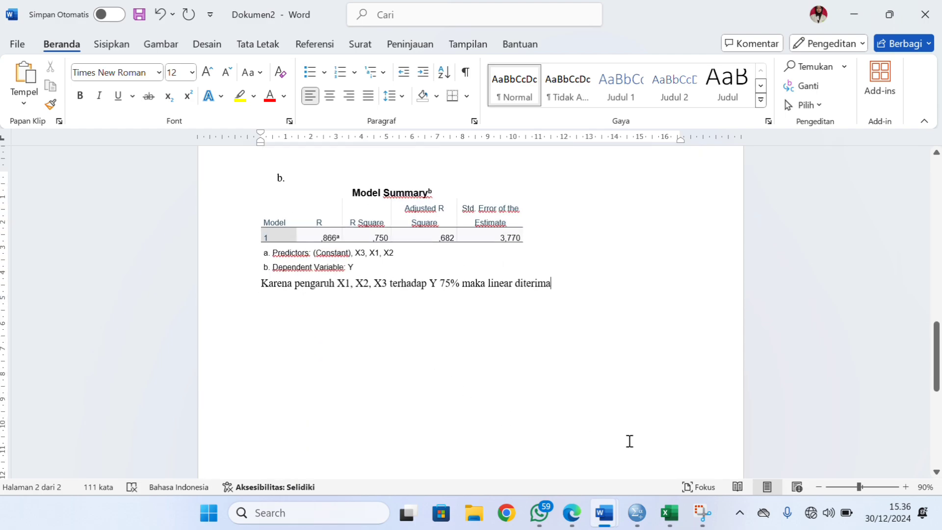
mouse_move(641, 516)
left_click(664, 460)
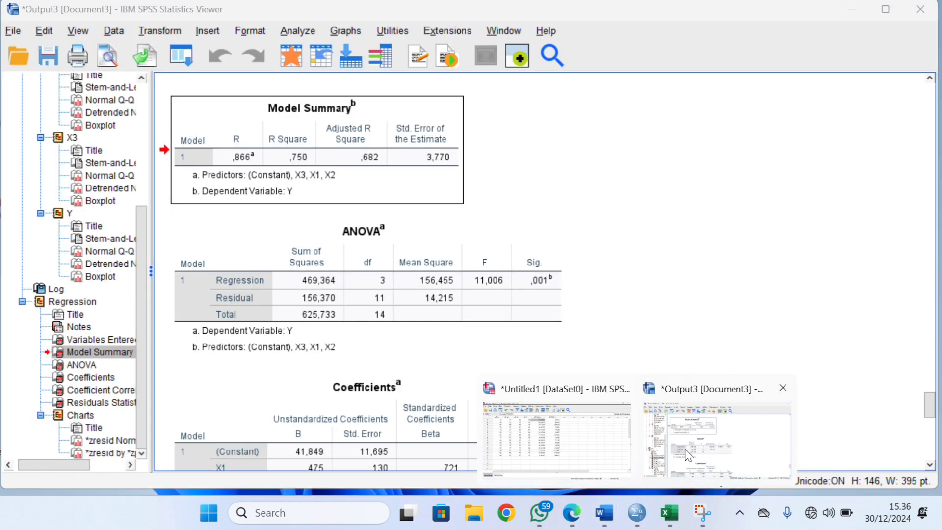
scroll(619, 384, "down", 15)
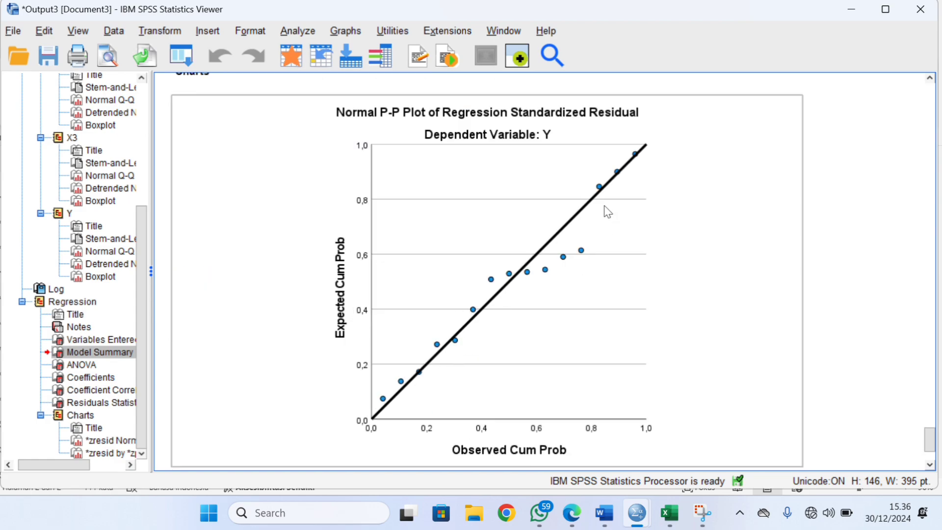
scroll(568, 294, "down", 5)
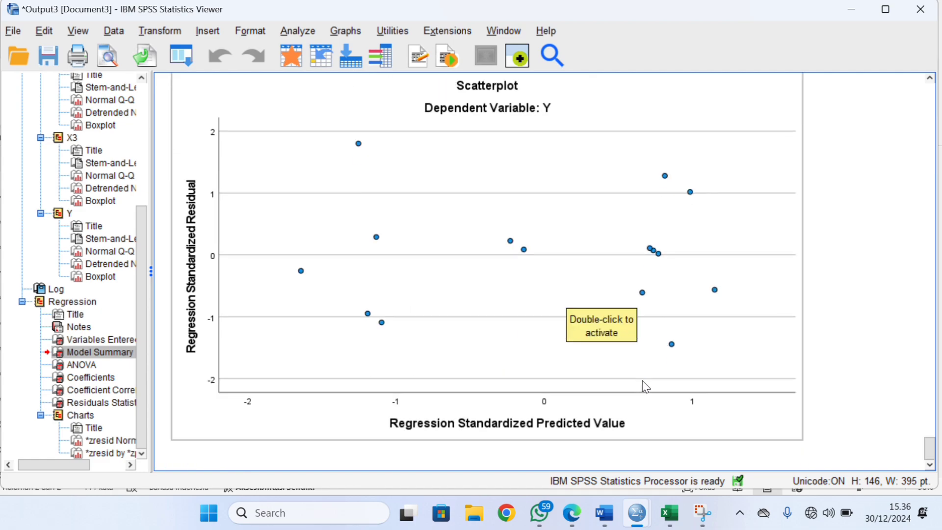
scroll(645, 385, "down", 2)
scroll(568, 246, "up", 5)
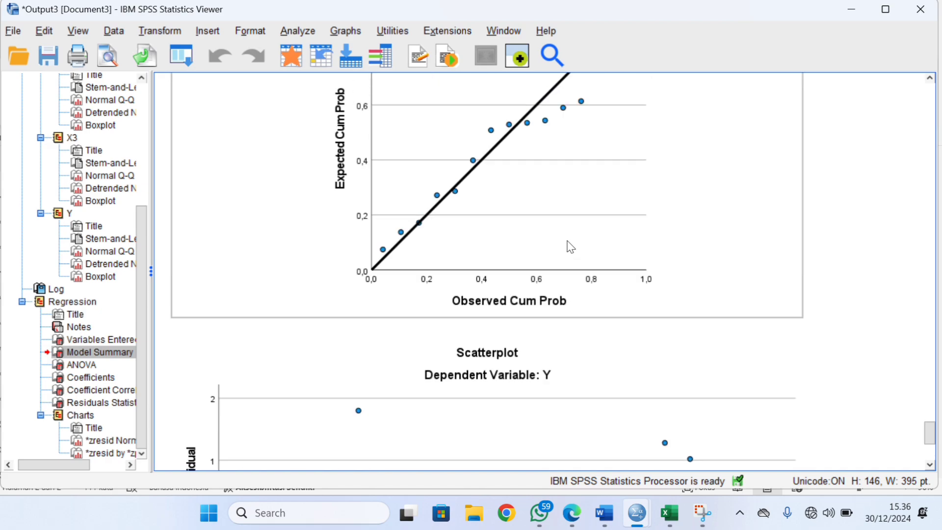
scroll(569, 246, "up", 5)
scroll(569, 246, "up", 5)
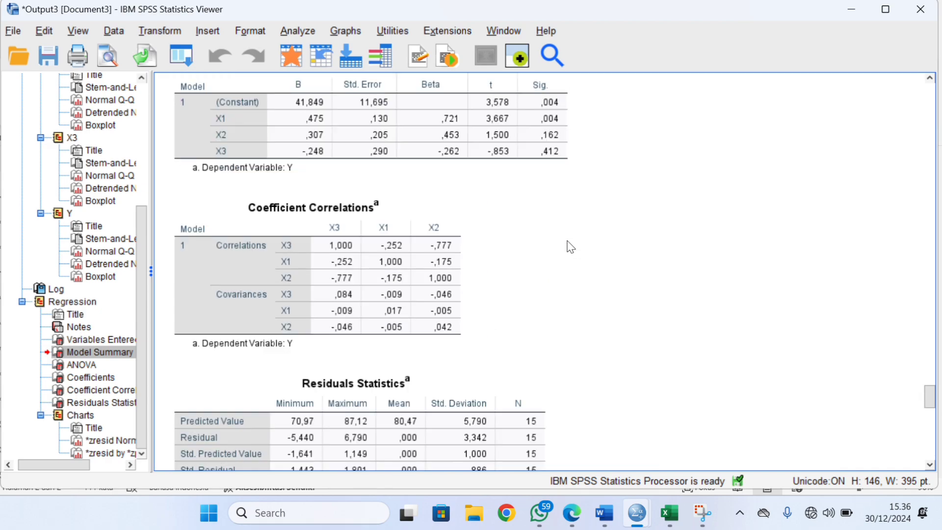
scroll(569, 245, "up", 3)
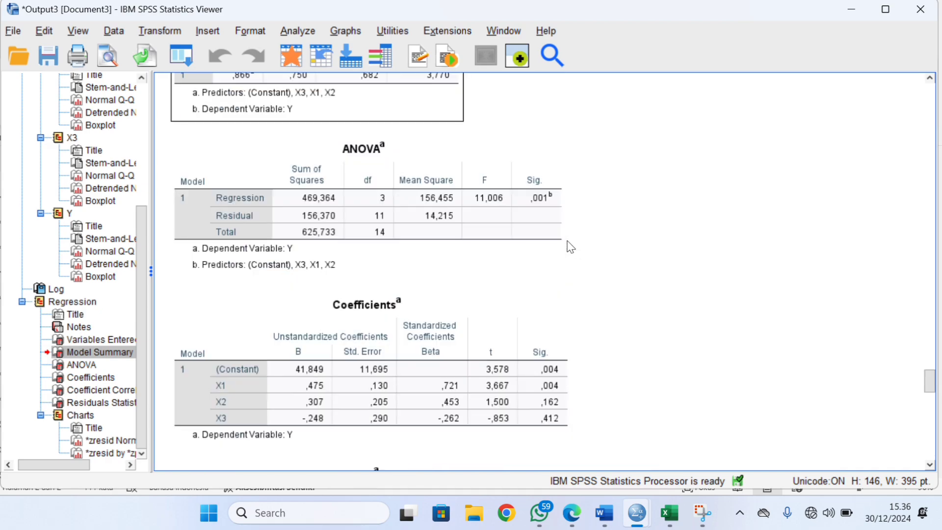
left_click(437, 207)
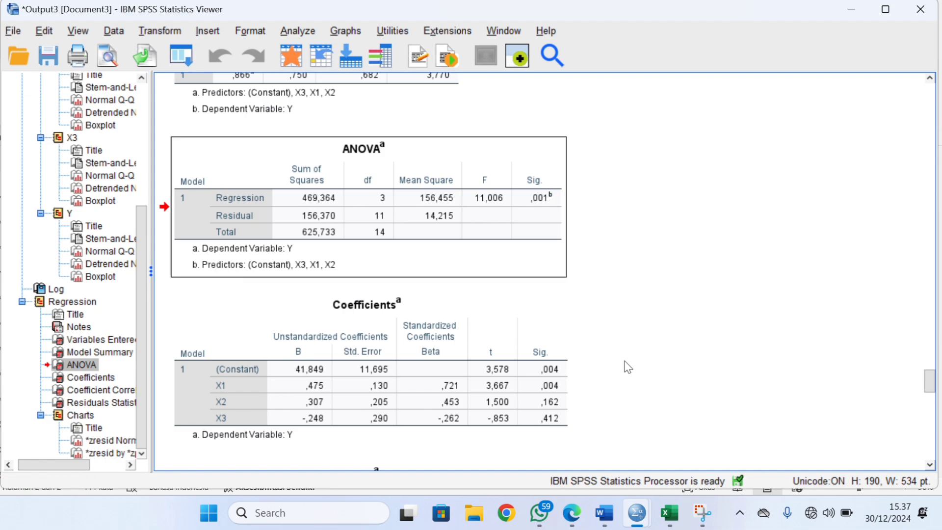
Step: Switch back to the Word answer document and paste the ANOVA table as list item c below the linearity conclusion
mouse_move(602, 513)
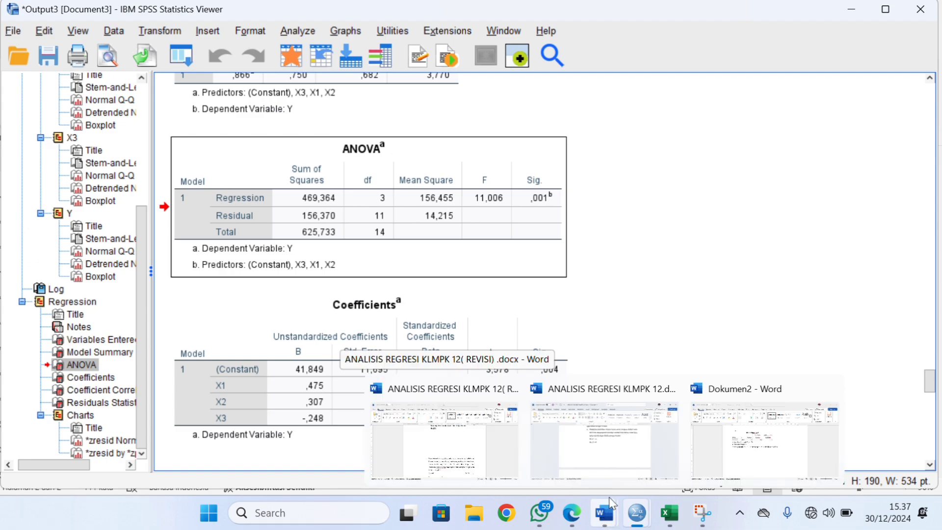
left_click(712, 433)
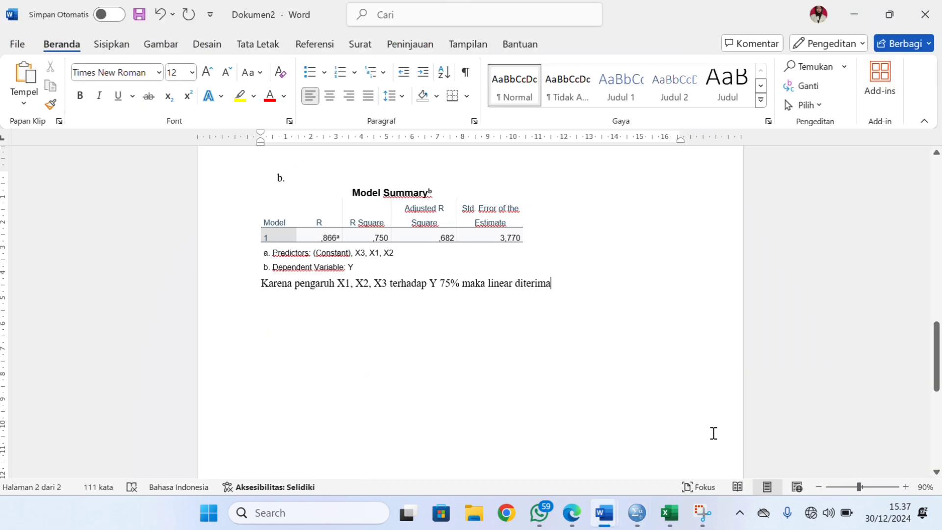
scroll(521, 336, "up", 10)
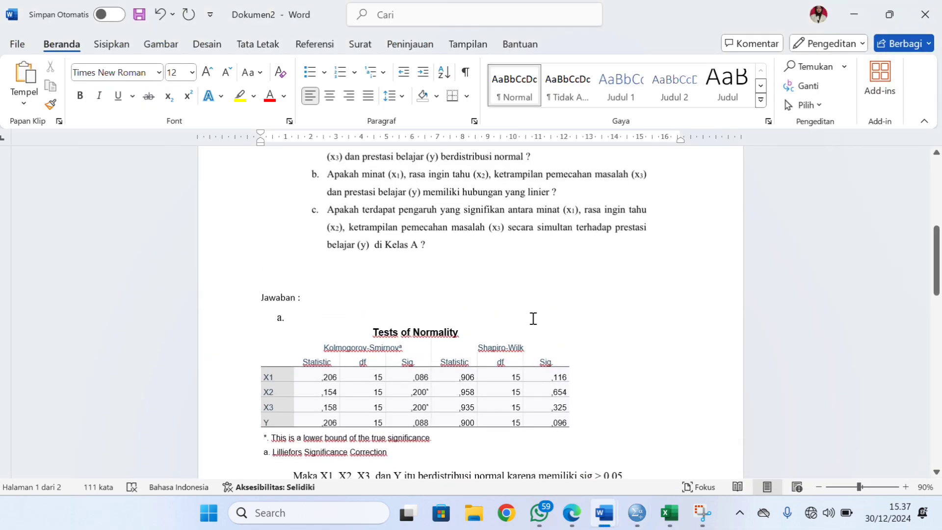
scroll(533, 318, "down", 1)
scroll(533, 318, "down", 8)
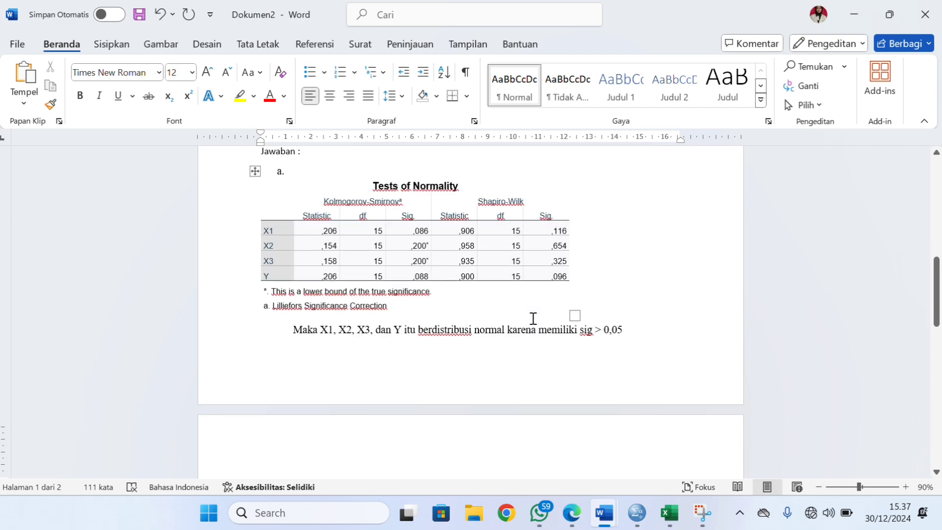
scroll(533, 318, "down", 4)
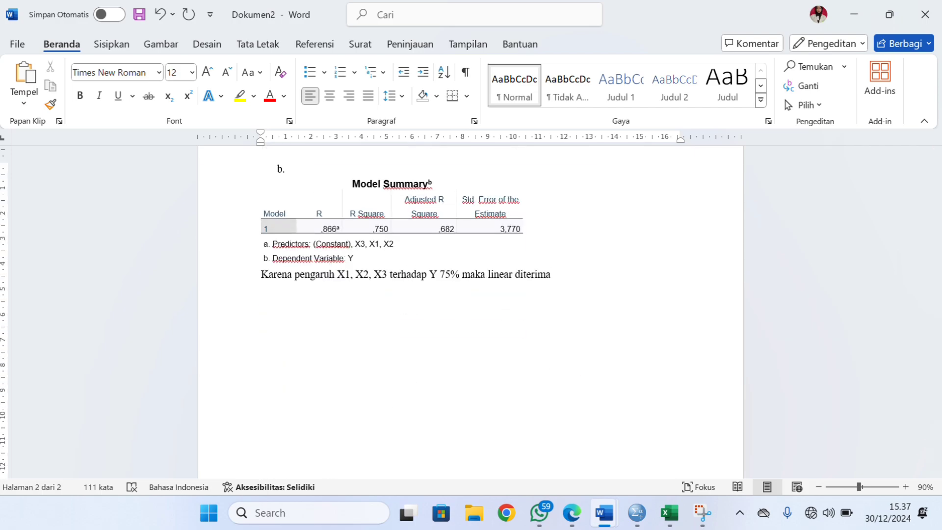
type(".")
key("ctrl+v")
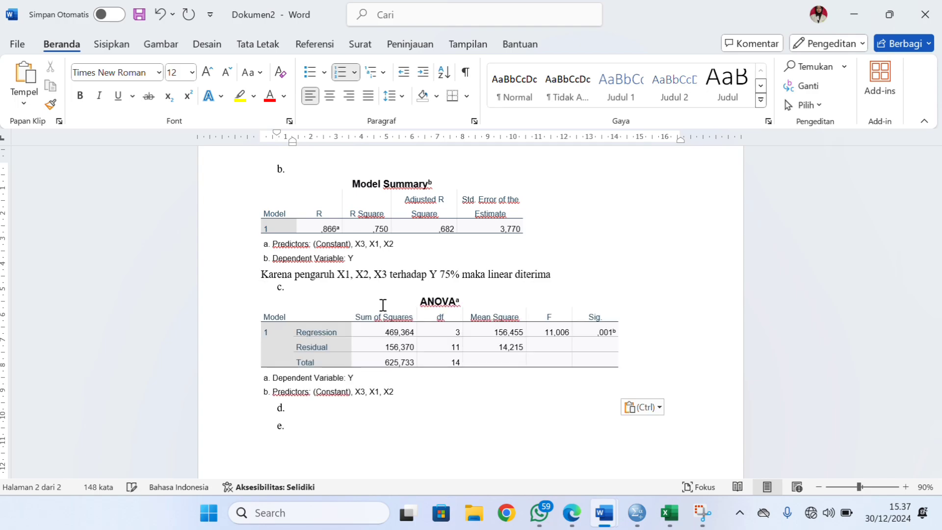
left_click(555, 282)
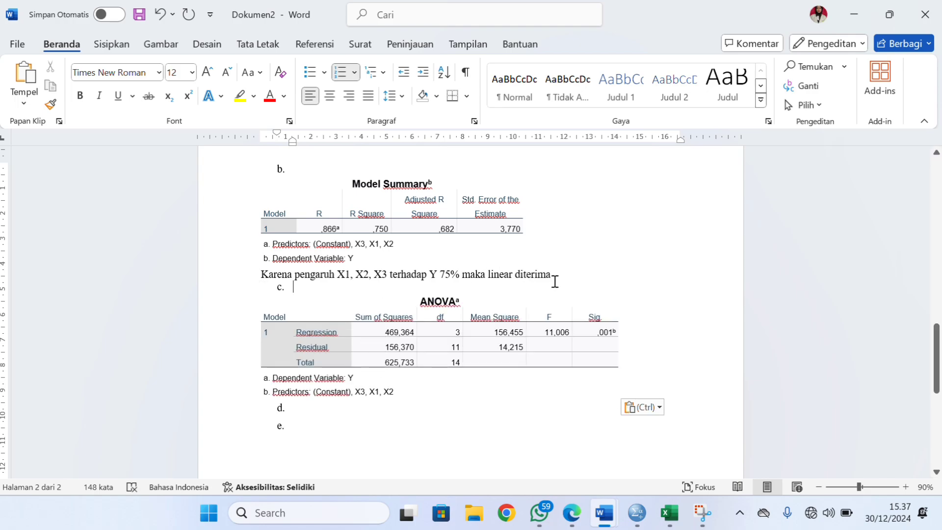
key("Return")
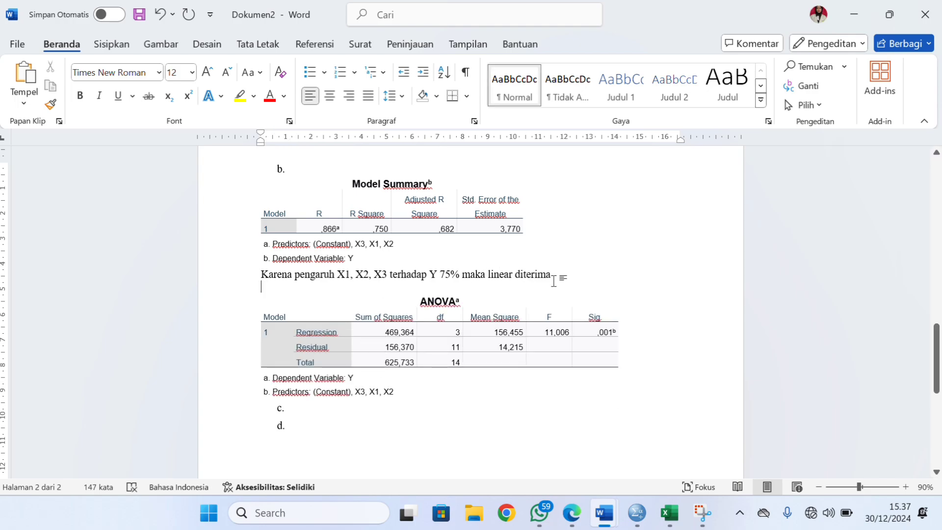
left_click(157, 14)
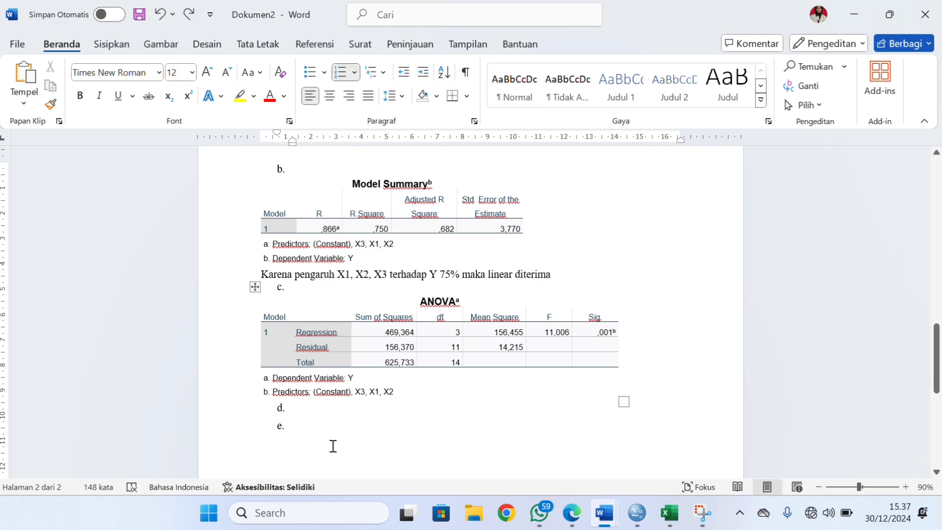
Step: Remove the empty list items d and e below the pasted ANOVA table
left_click(321, 428)
key("BackSpace")
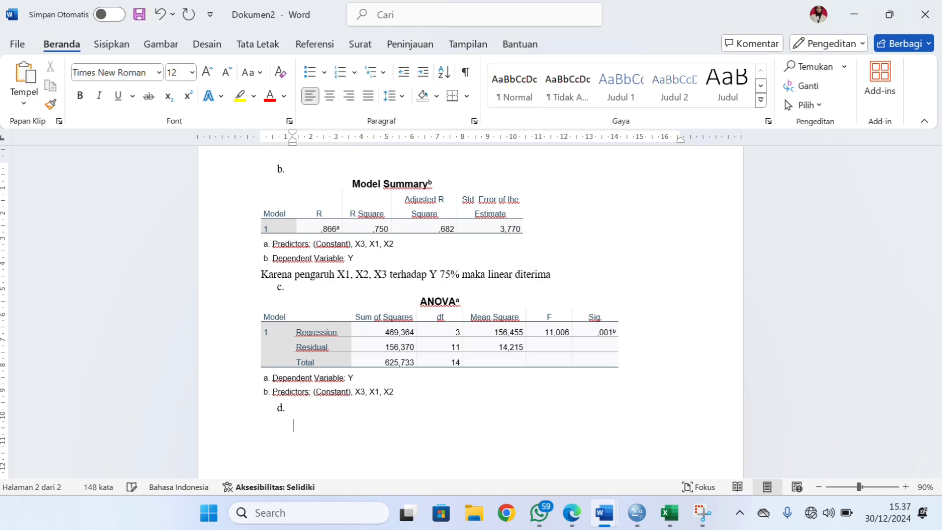
key("BackSpace")
key("BackSpace")
key("BackSpace")
key("BackSpace")
key("BackSpace")
type("k")
key("BackSpace")
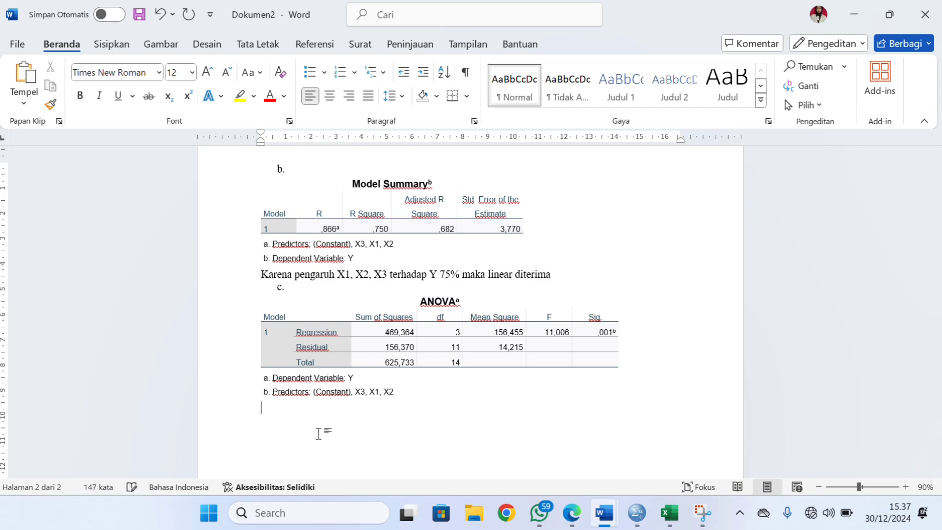
Step: Write "Karena Sig < 0,05 Maka terdapat pengaruh yang signifikan secara simultan x1, x2, x3 terhadap Y" below the ANOVA table
type("Karena Sig")
type("<")
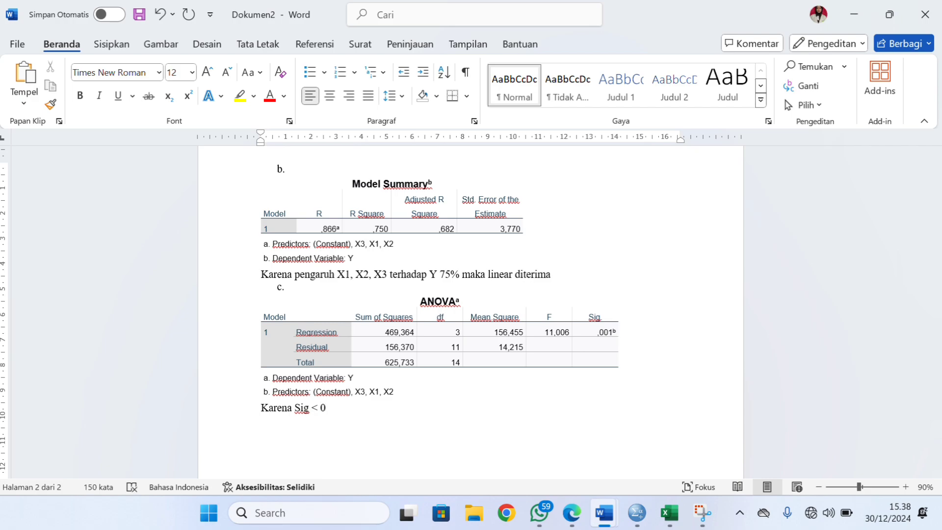
type("0,05 Maka")
scroll(340, 362, "up", 10)
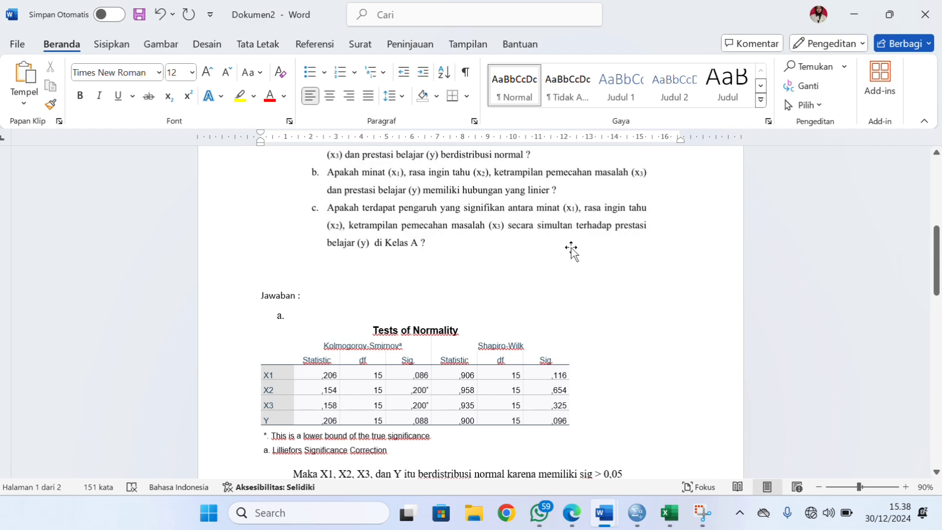
scroll(592, 239, "down", 3)
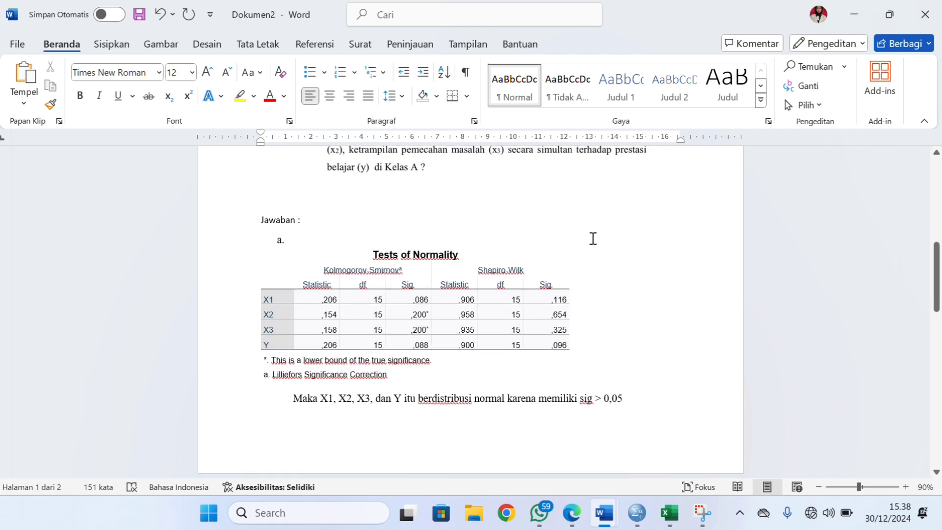
scroll(593, 238, "up", 2)
scroll(591, 238, "down", 10)
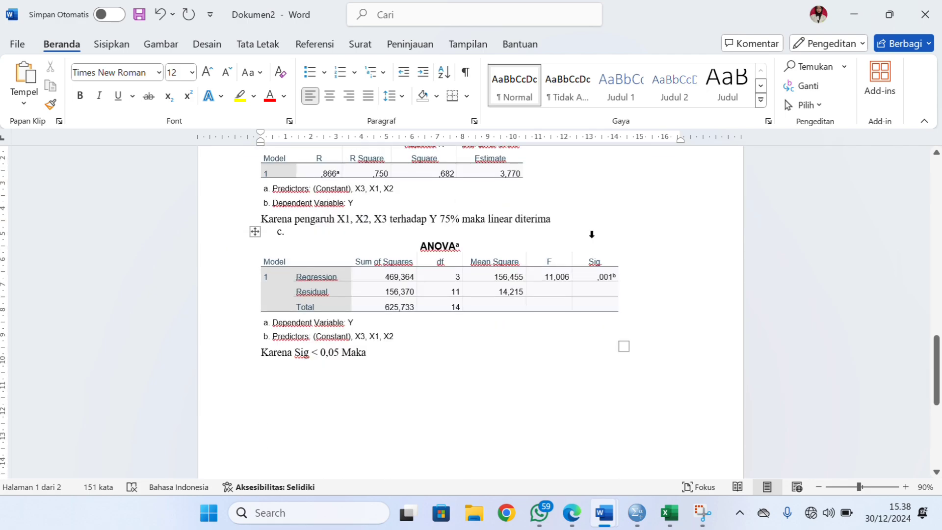
type("t")
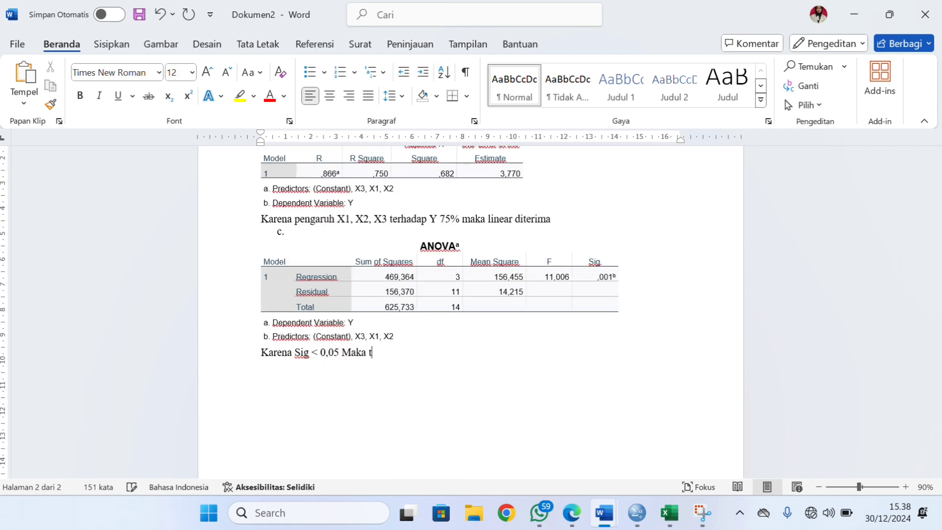
type("erdapat pengaruh yang signifikan")
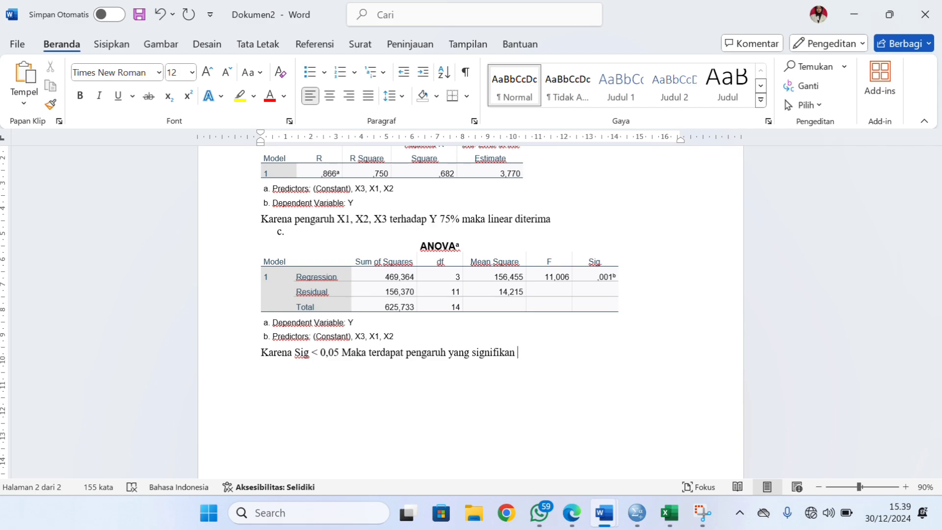
type("secara simultan X")
key("BackSpace")
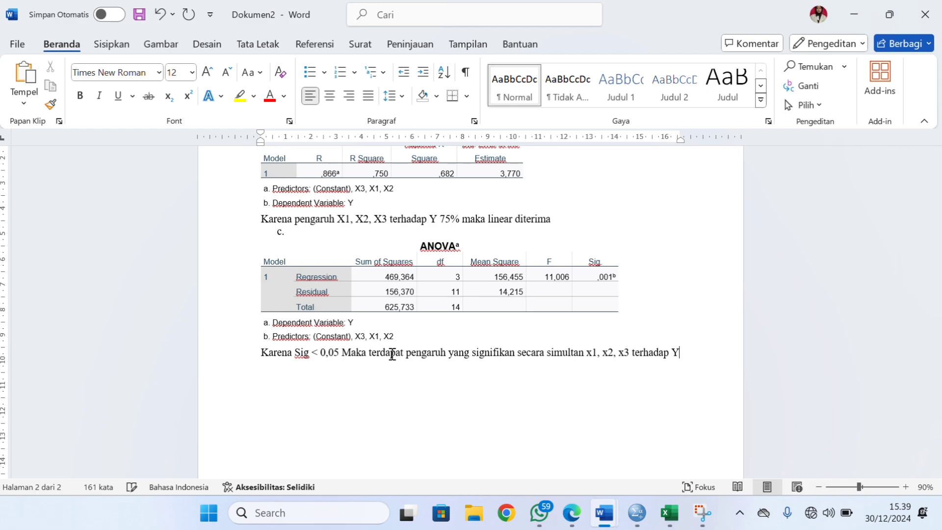
scroll(484, 338, "up", 12)
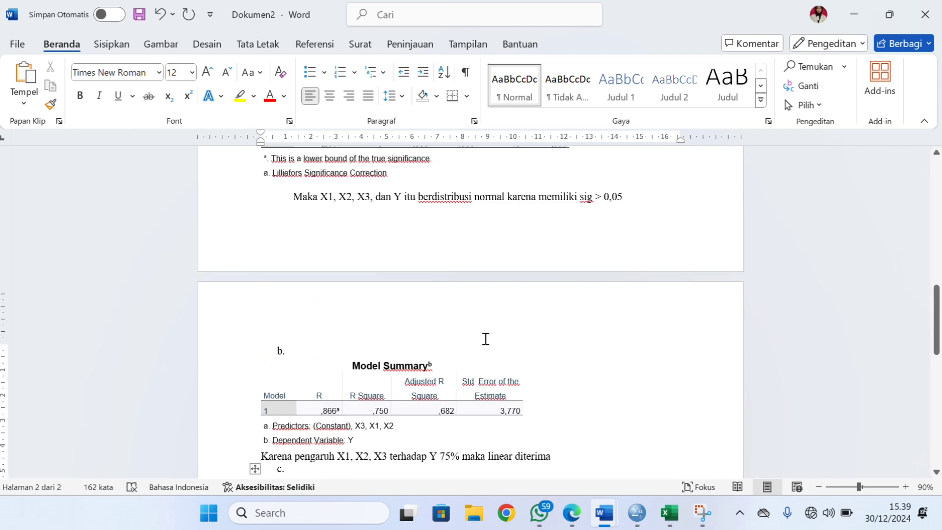
scroll(485, 339, "up", 6)
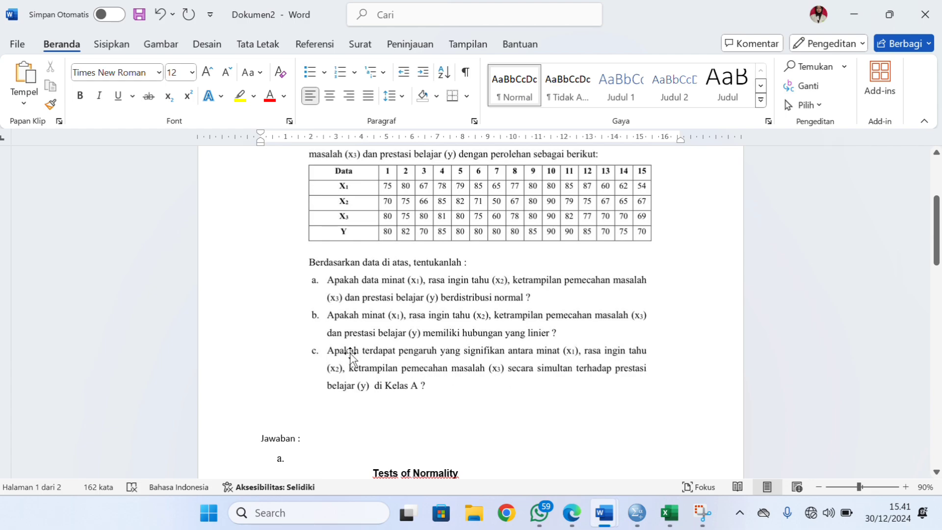
scroll(488, 331, "up", 2)
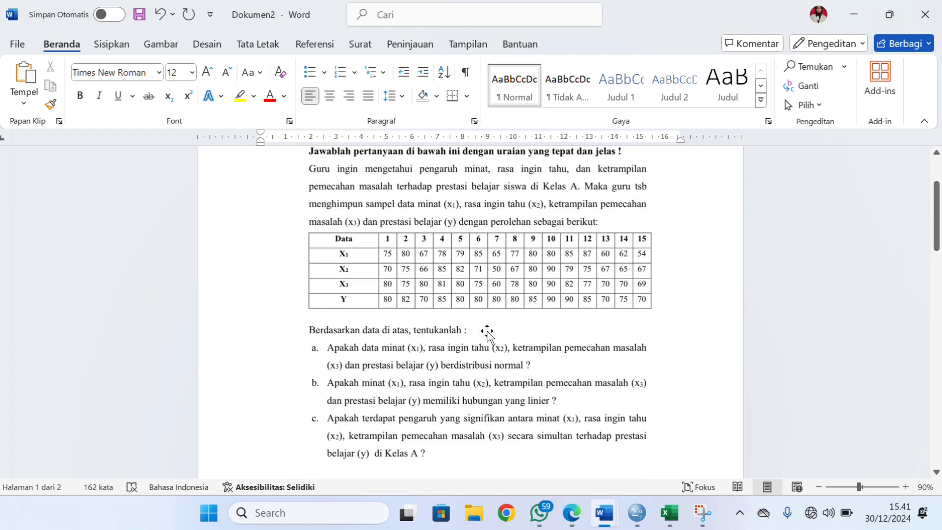
scroll(487, 332, "up", 3)
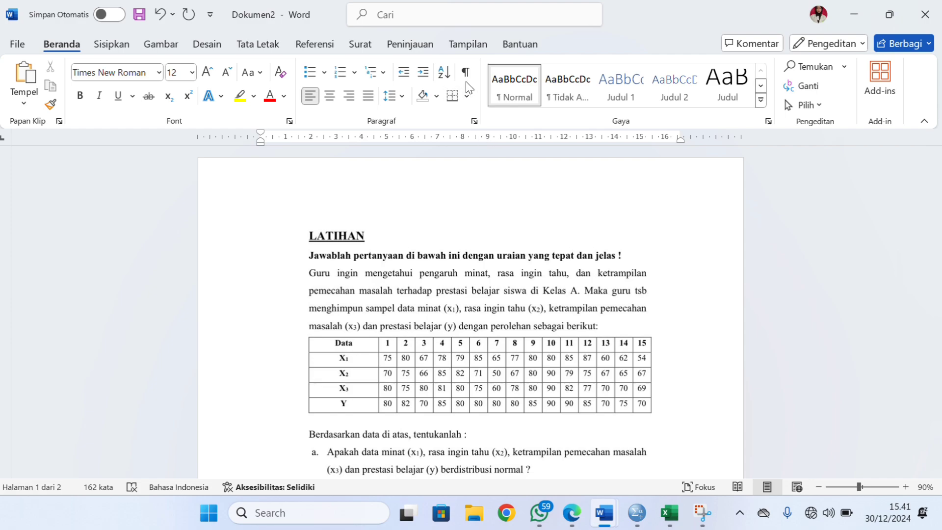
left_click(420, 33)
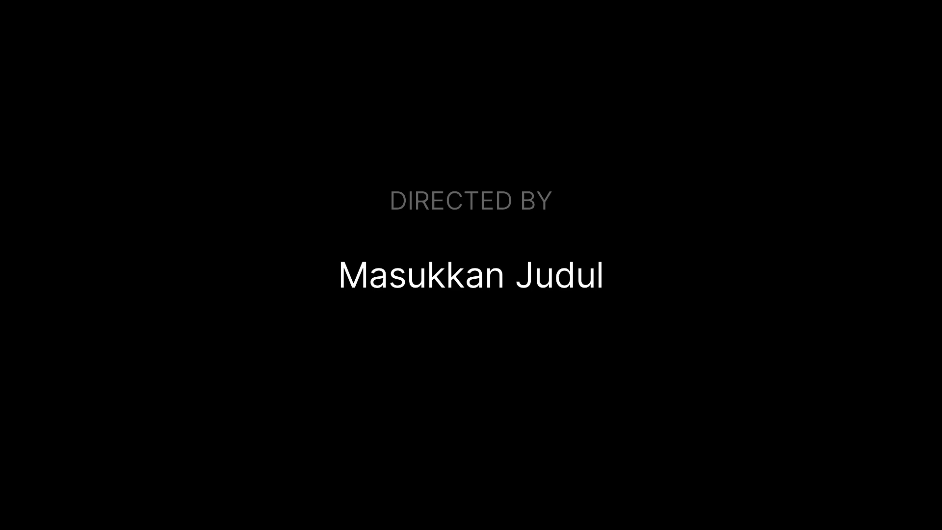